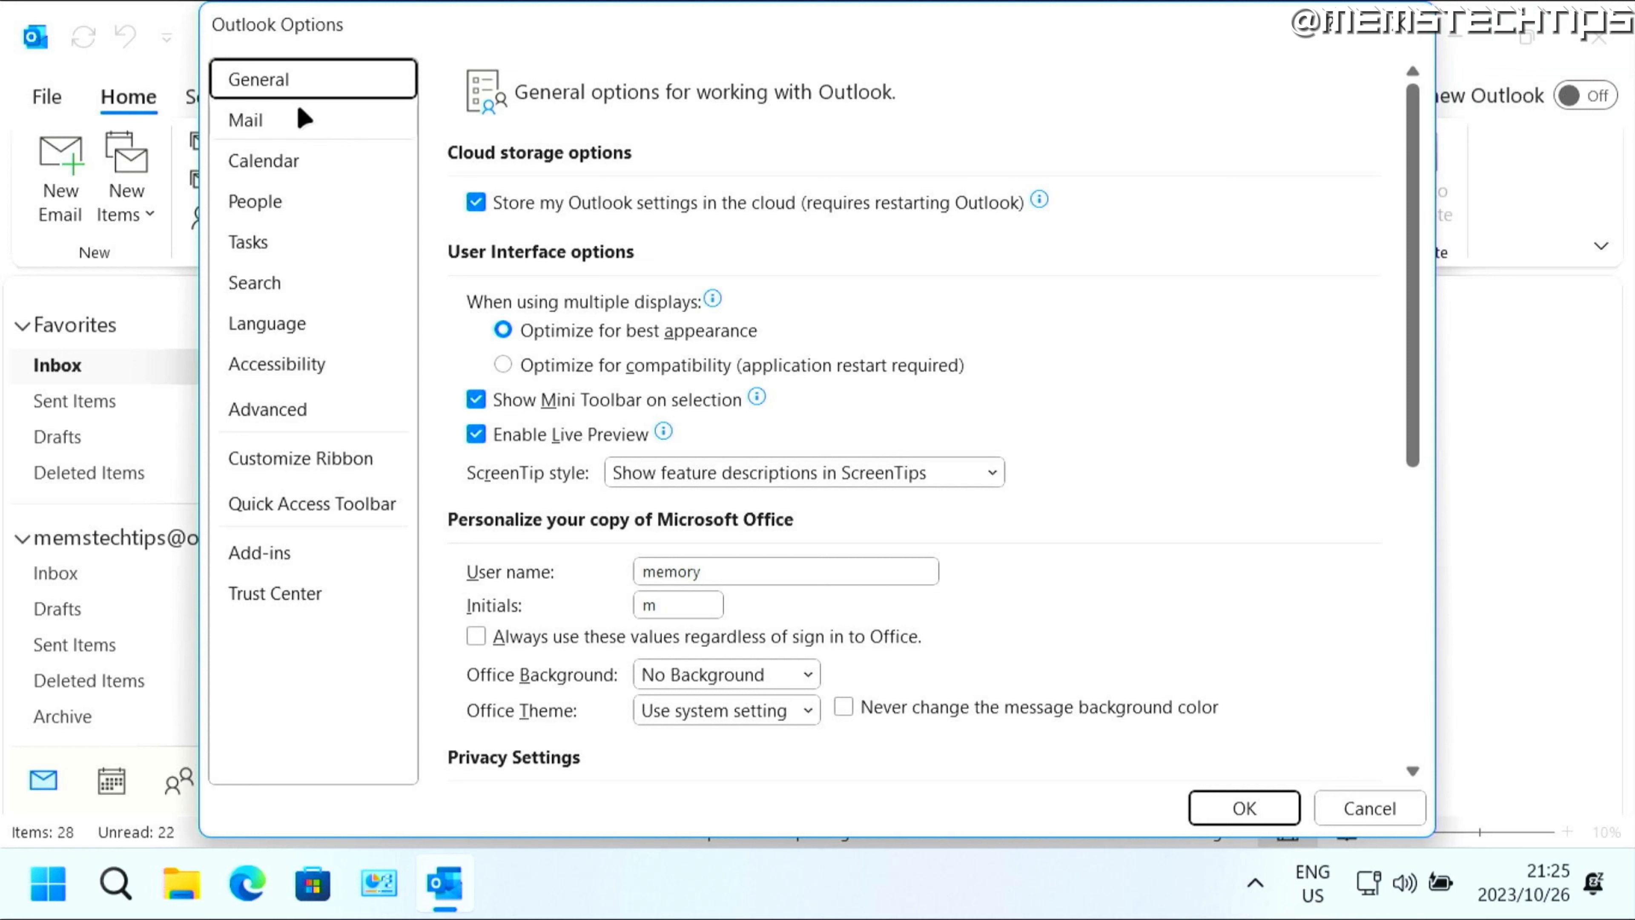
- Open the signature editor from the mail options and delete the existing signature "1"
click(292, 130)
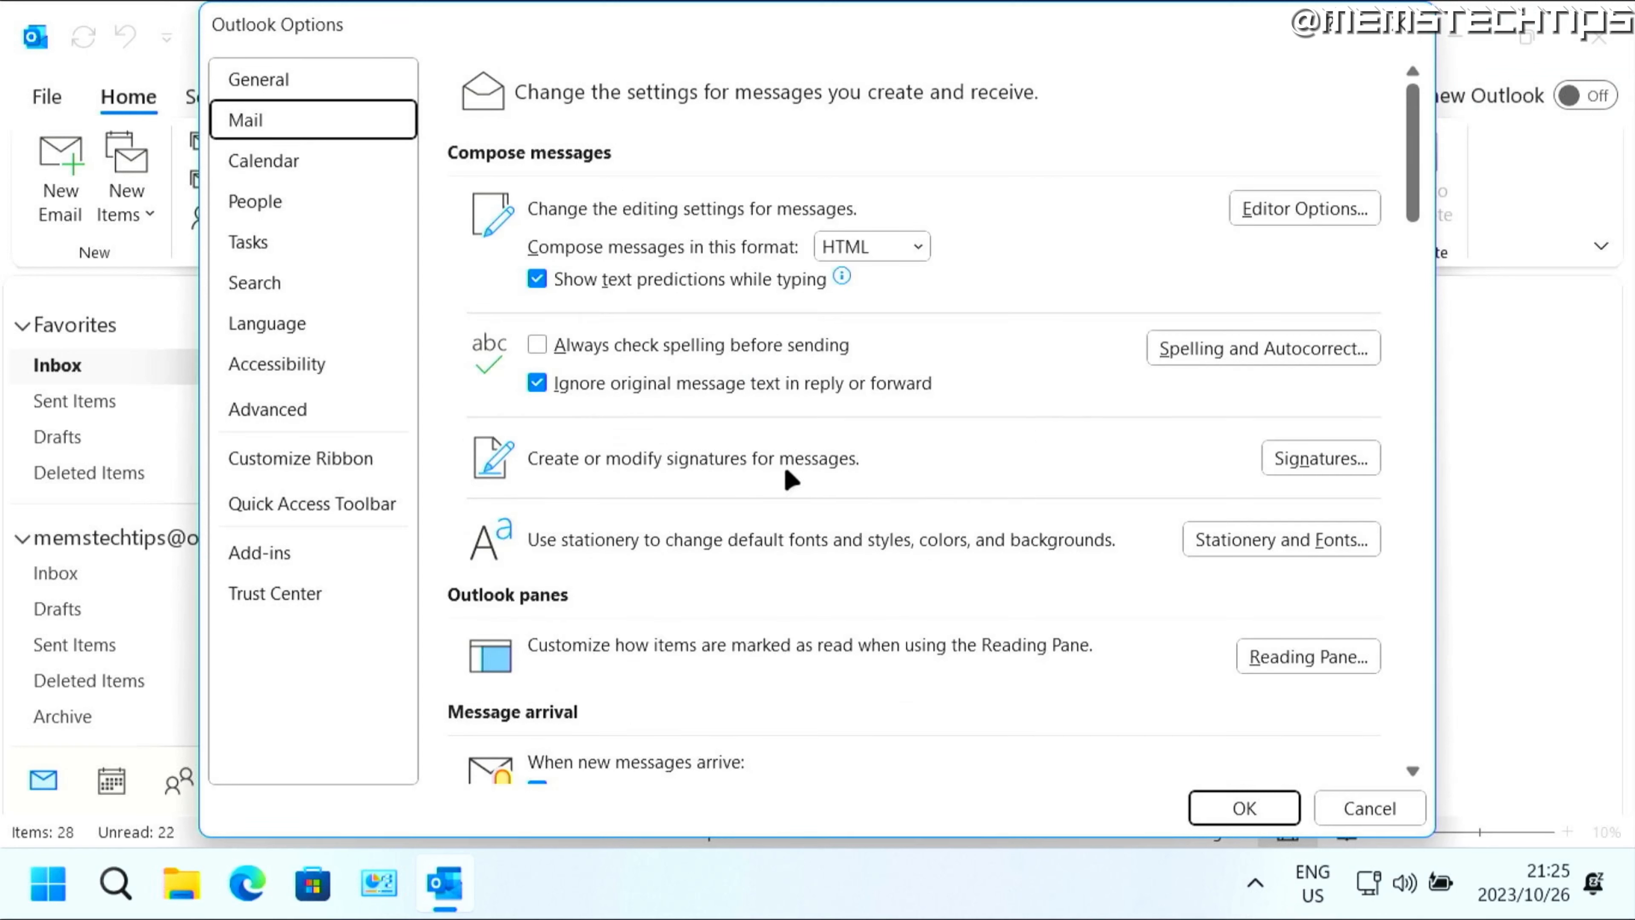
click(1330, 467)
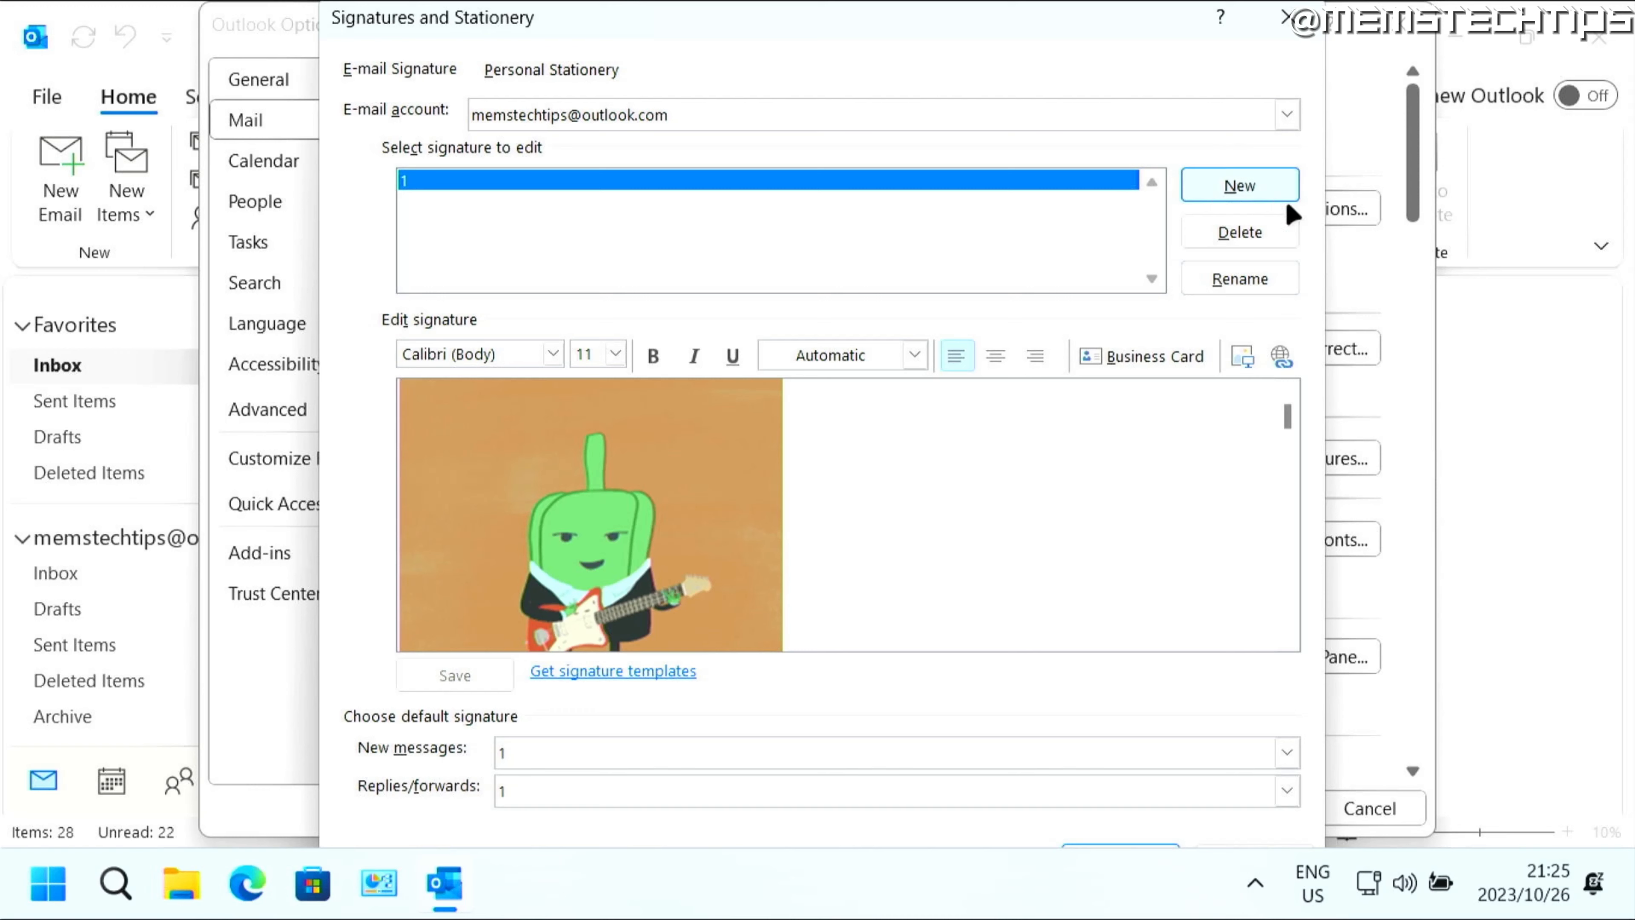
click(1245, 244)
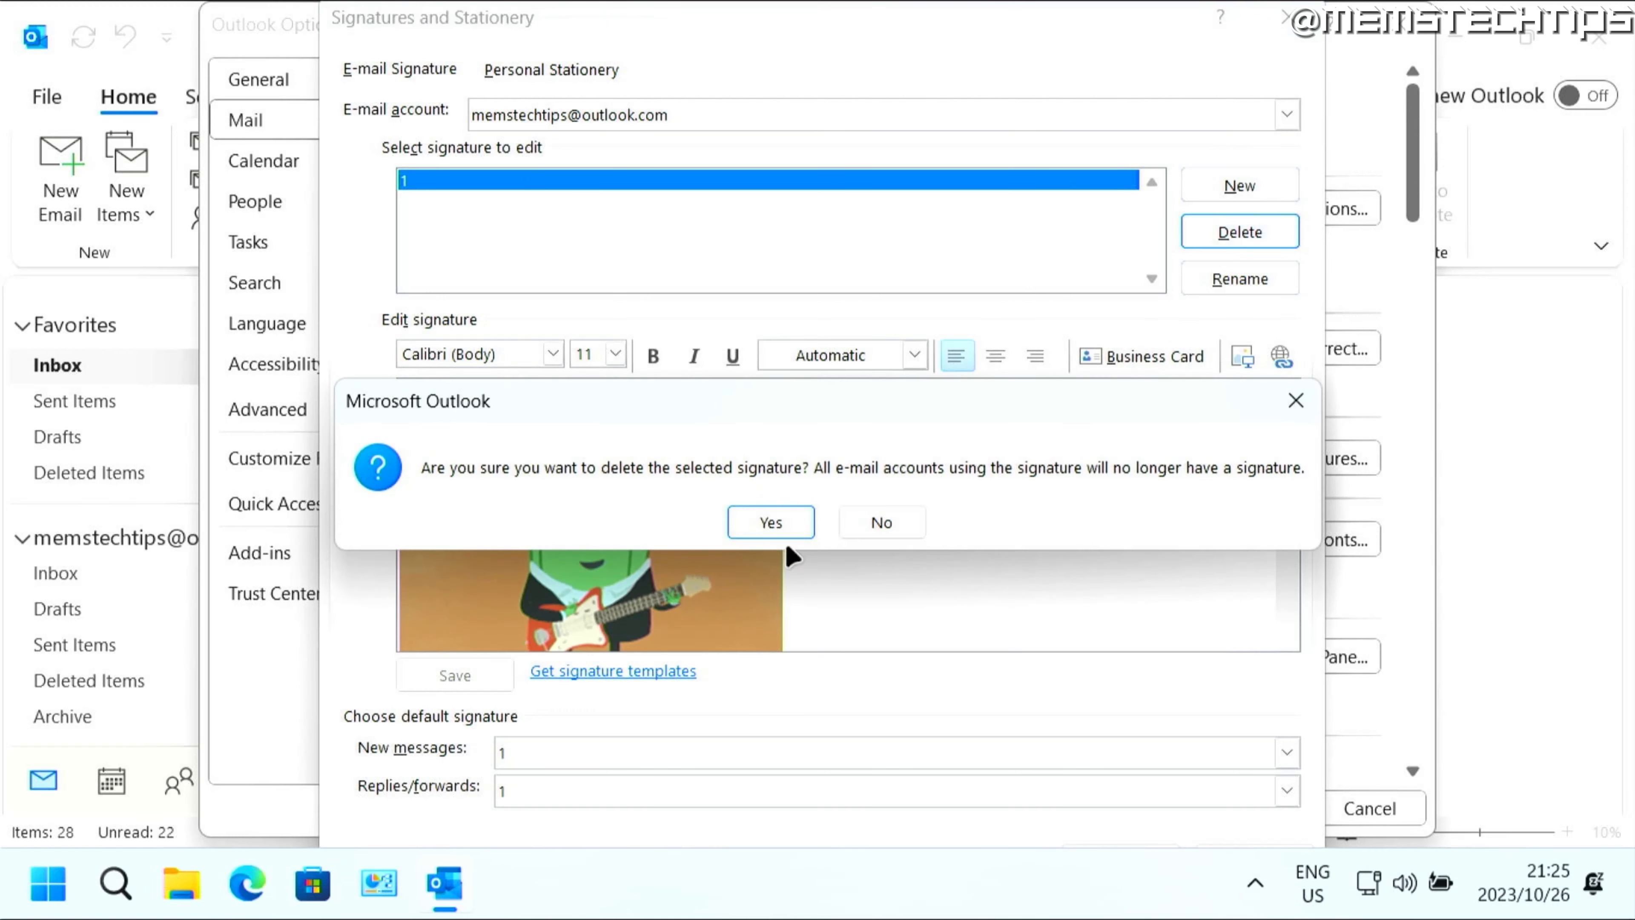
click(772, 522)
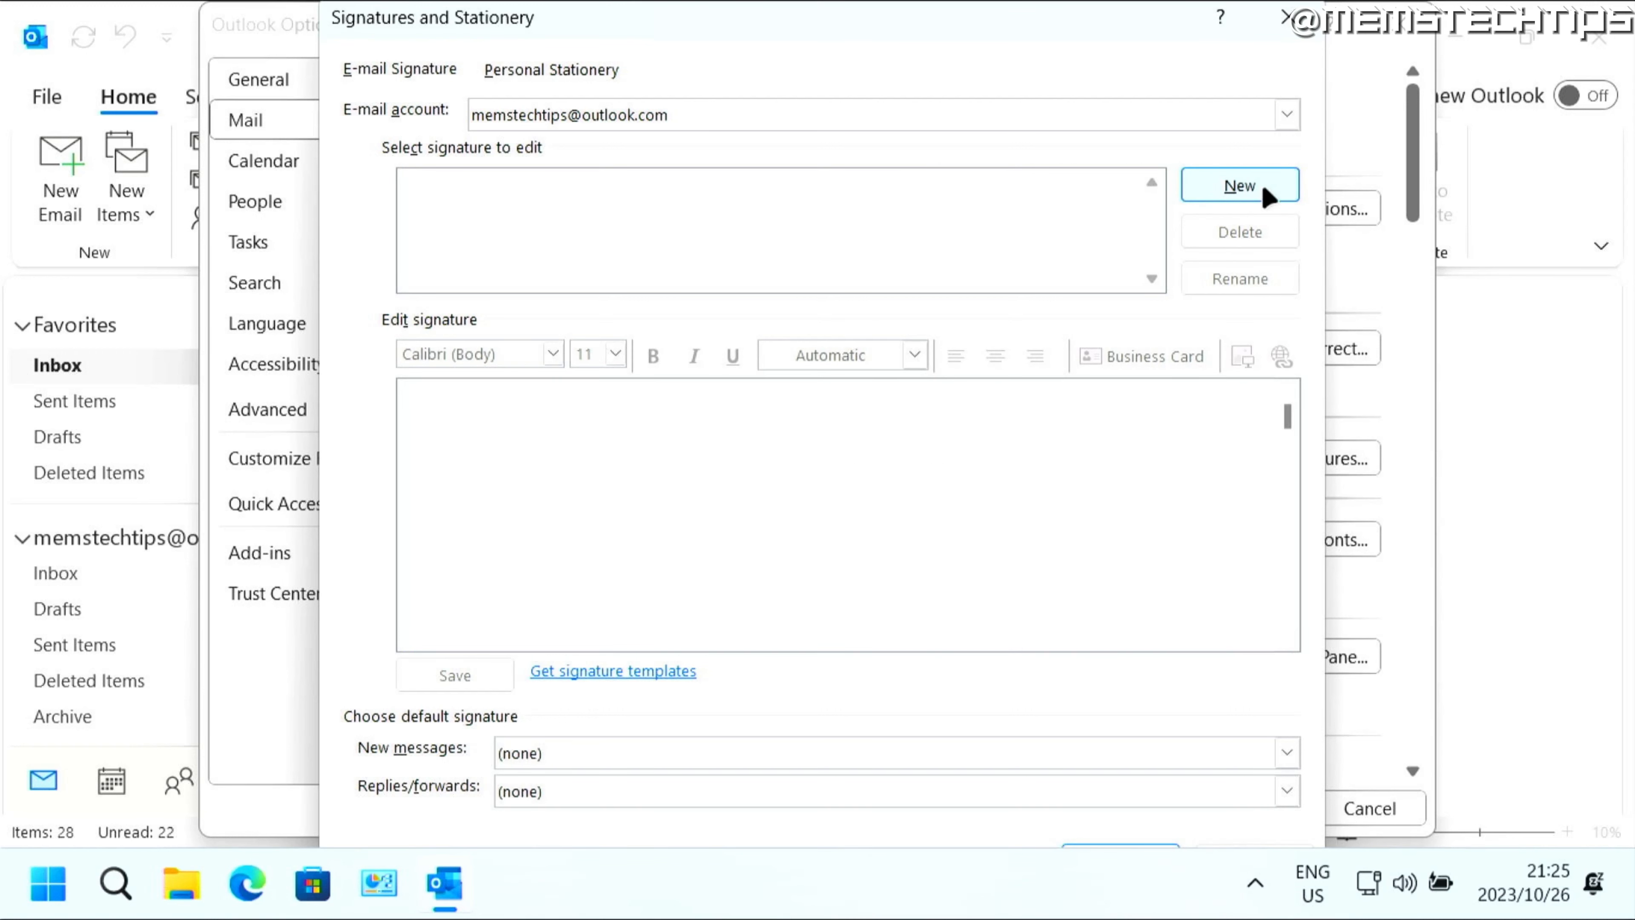
- Create a new signature named Test, containing "Kind Regards" with the sender's name on the line below
click(1240, 183)
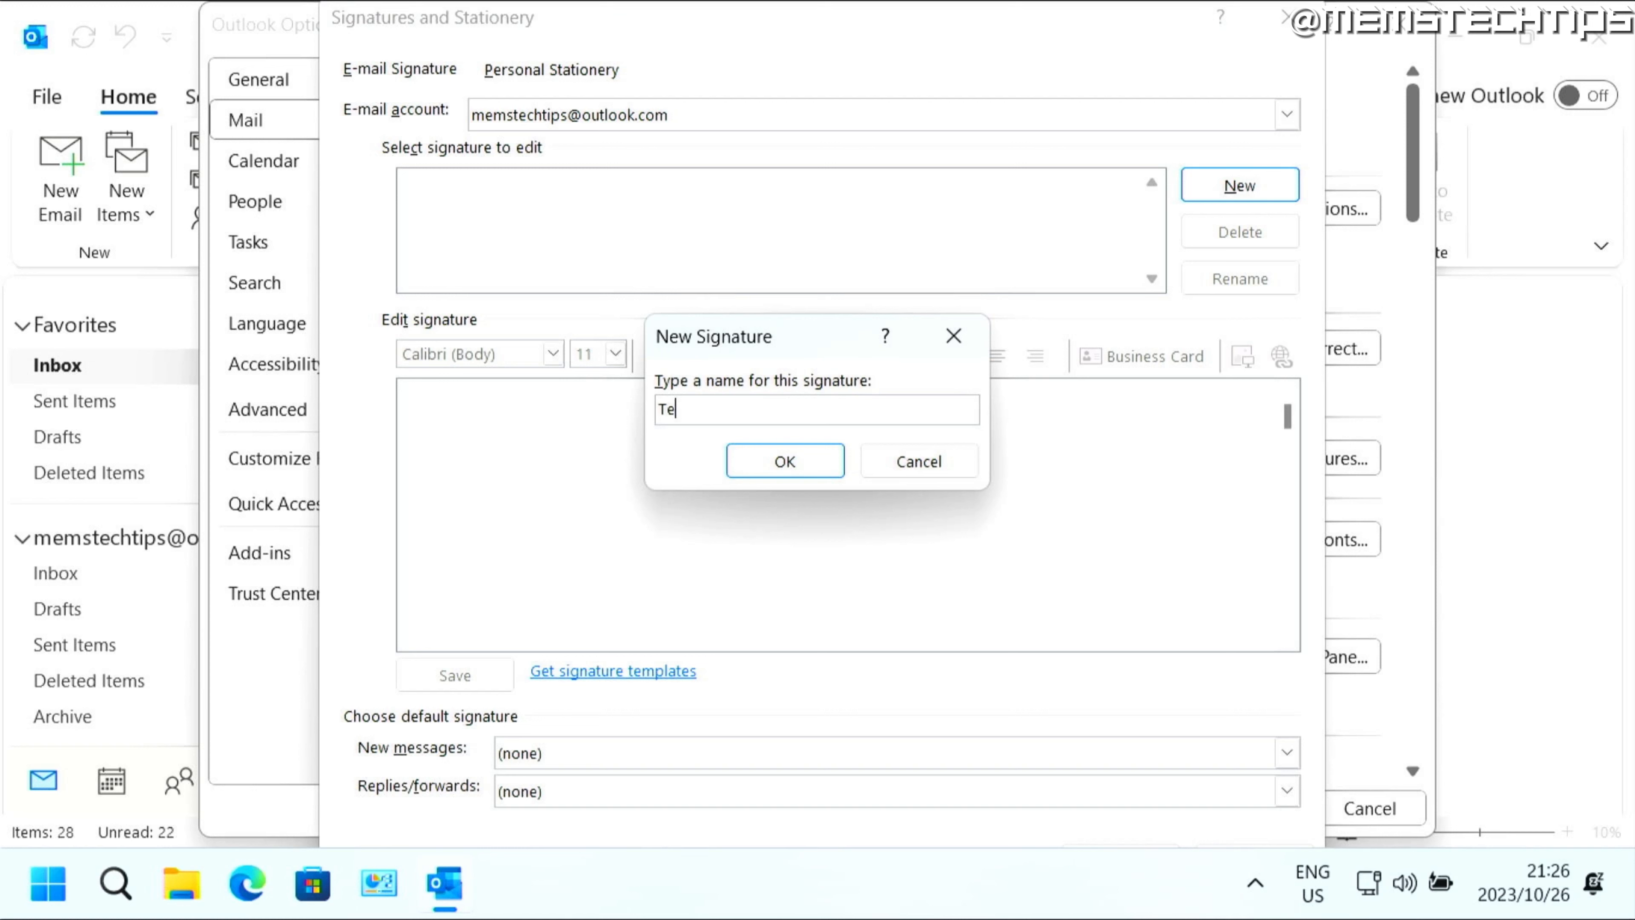
click(778, 459)
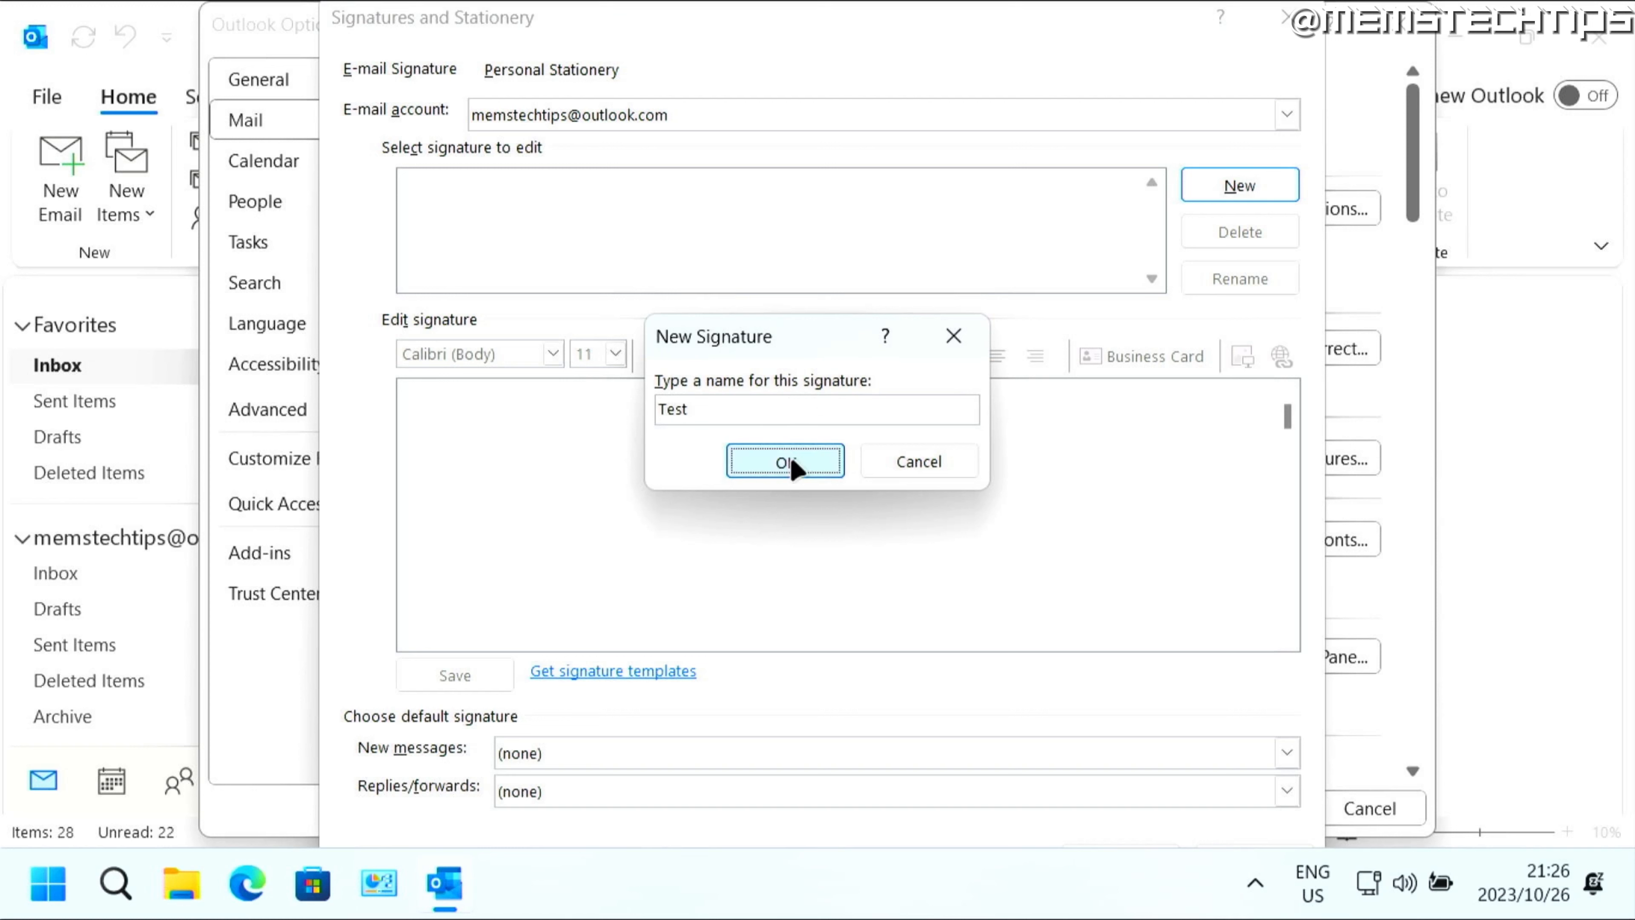
click(430, 395)
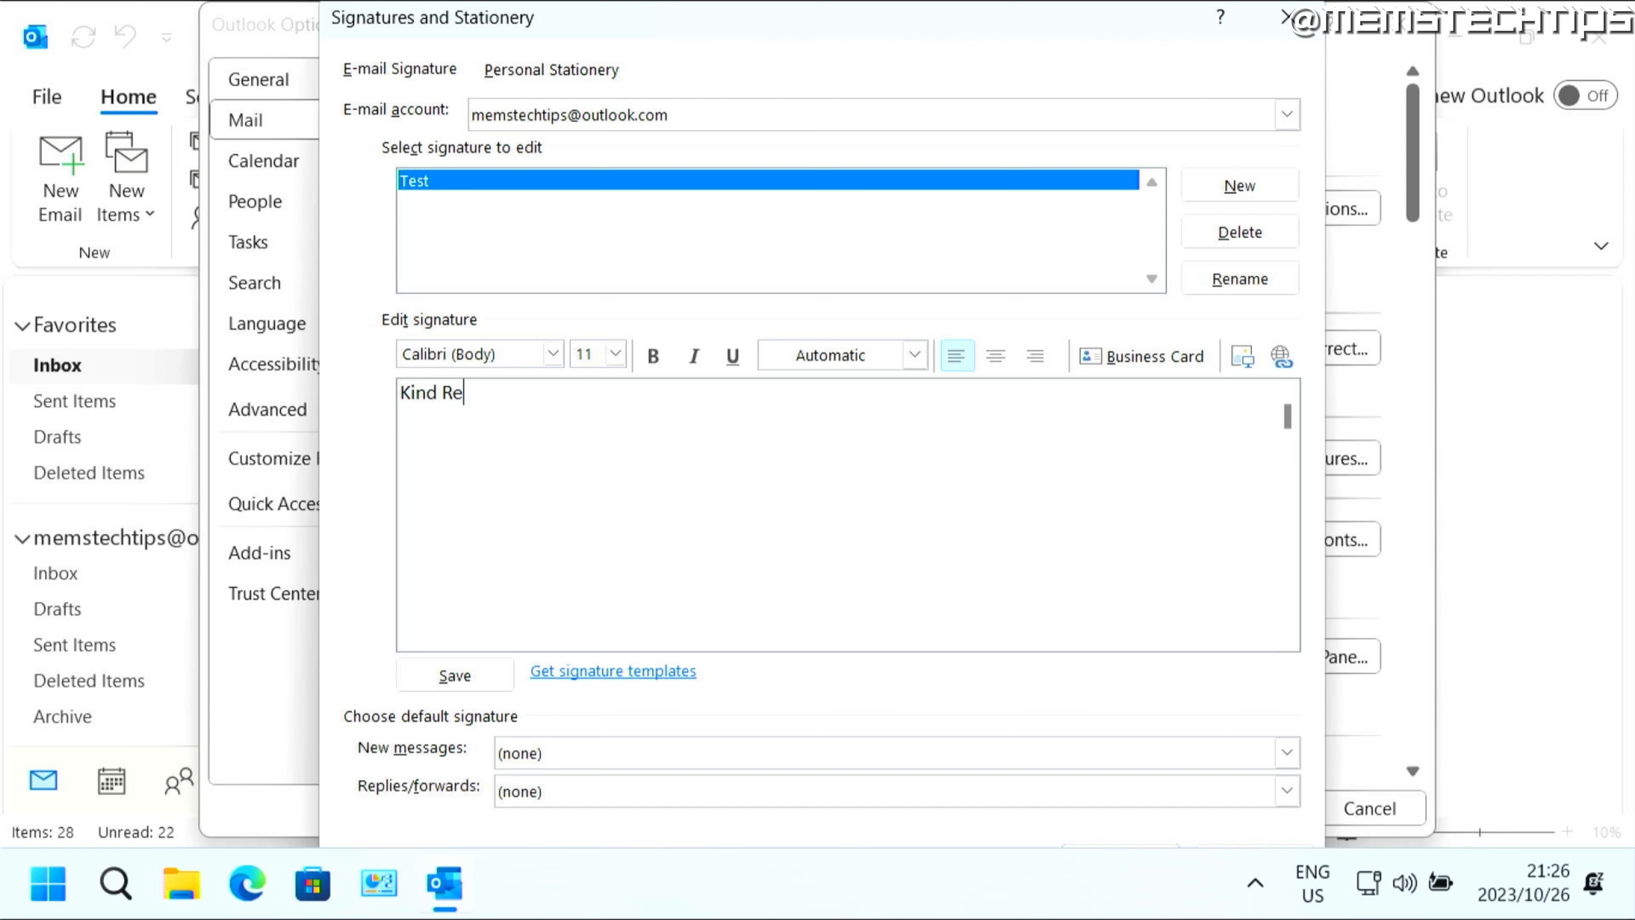
text(Memory)
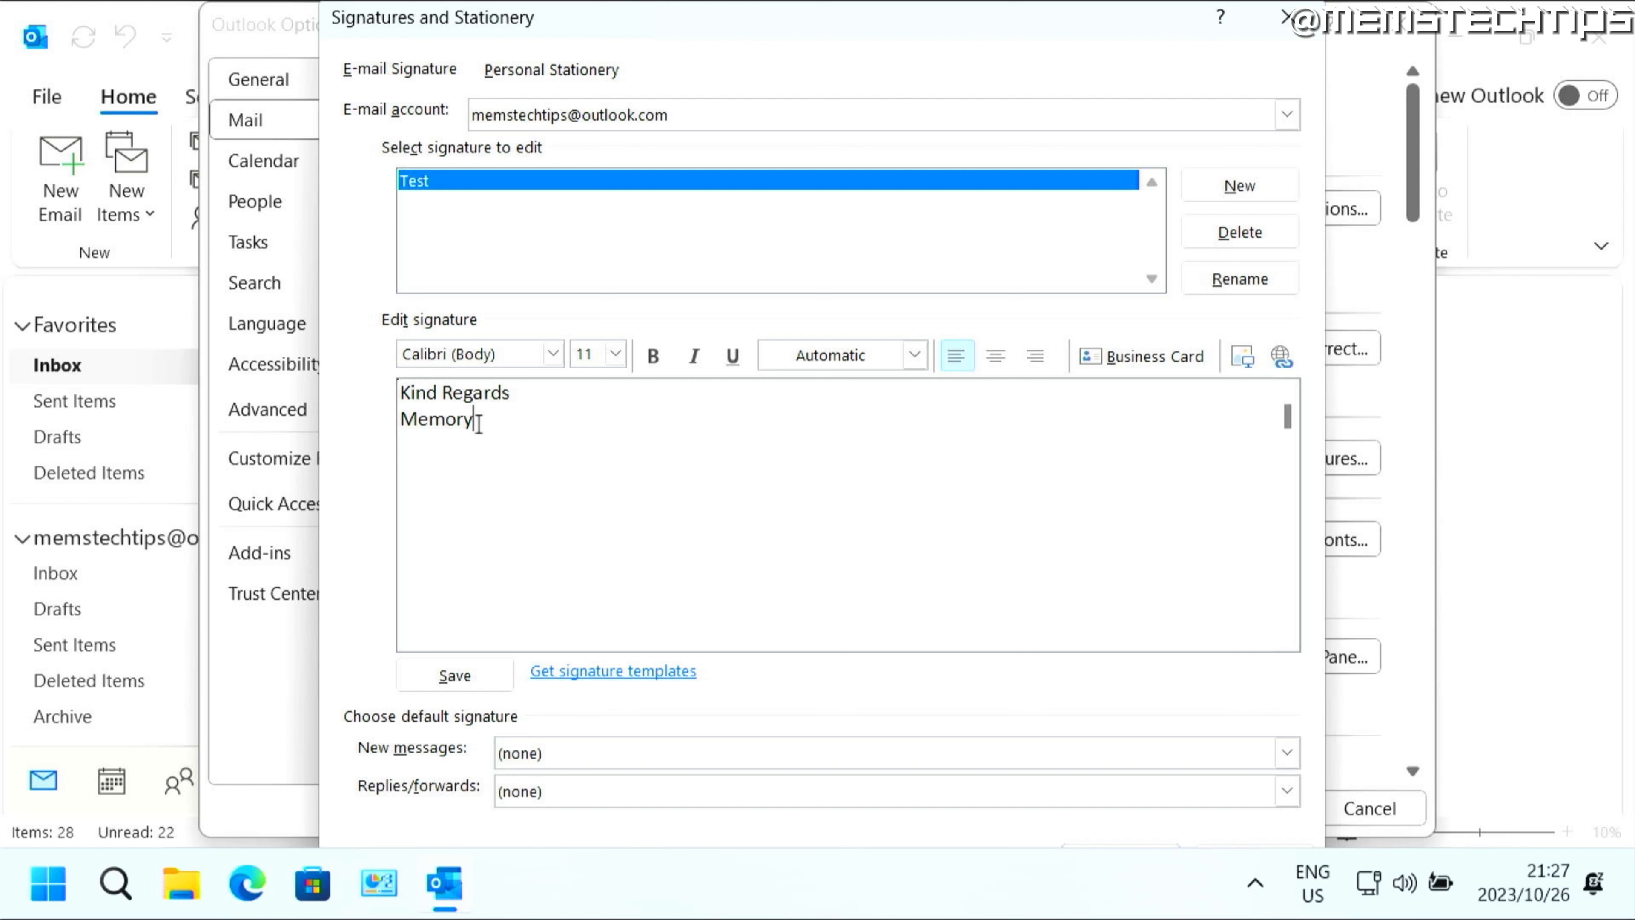
- Set both lines of the signature text to the Abel font at size 12
drag(494, 424, 363, 365)
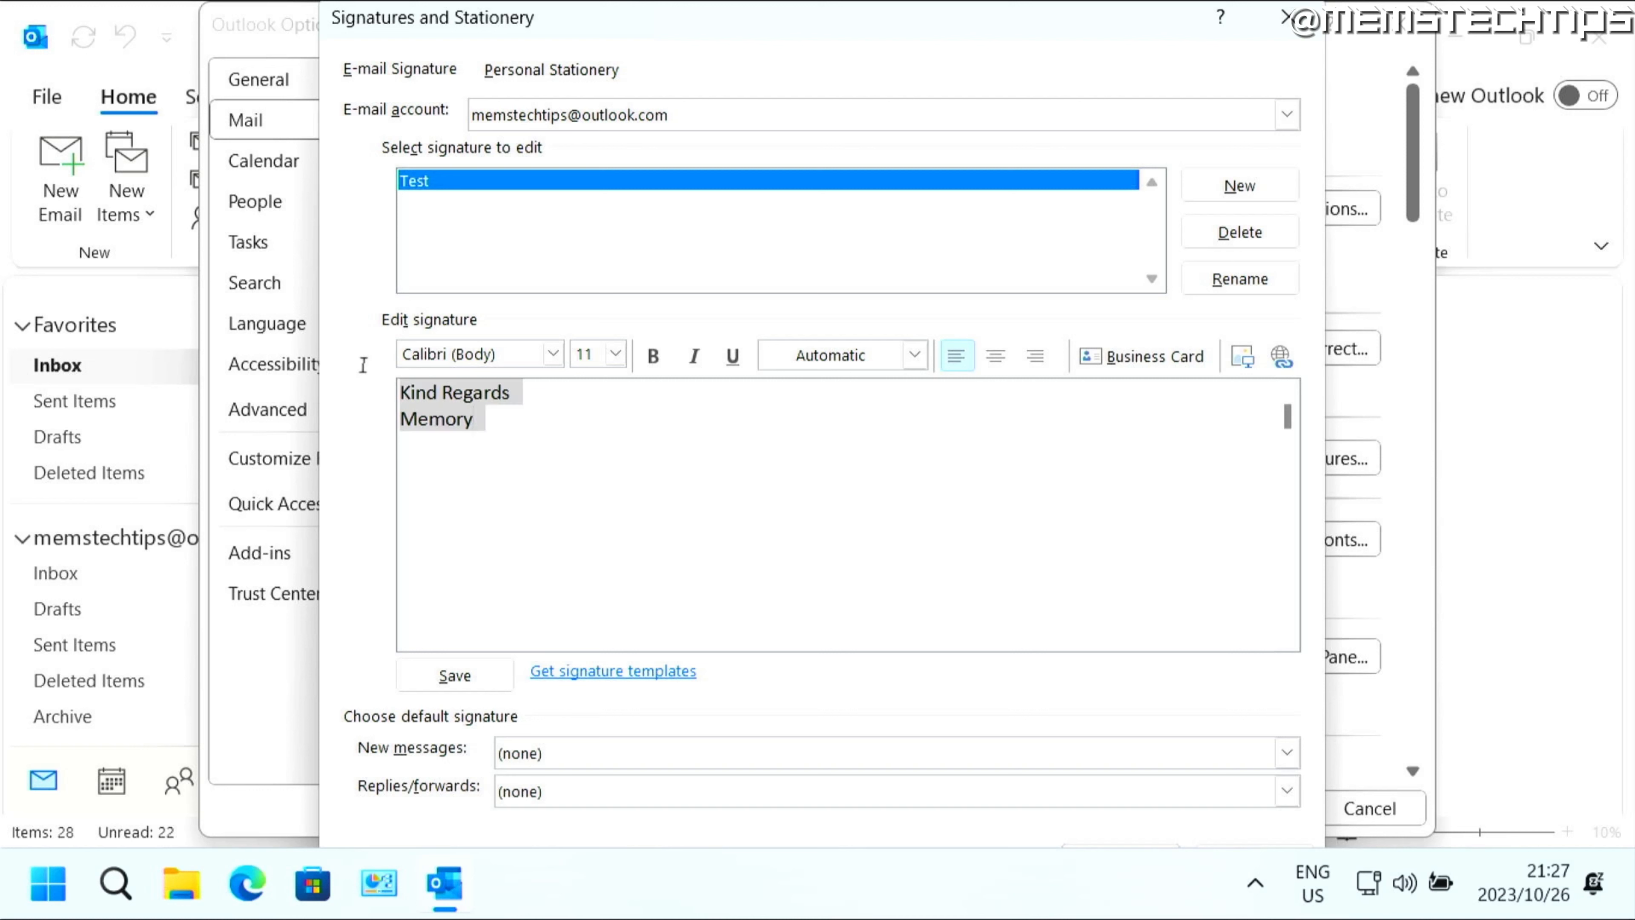
click(552, 354)
click(475, 524)
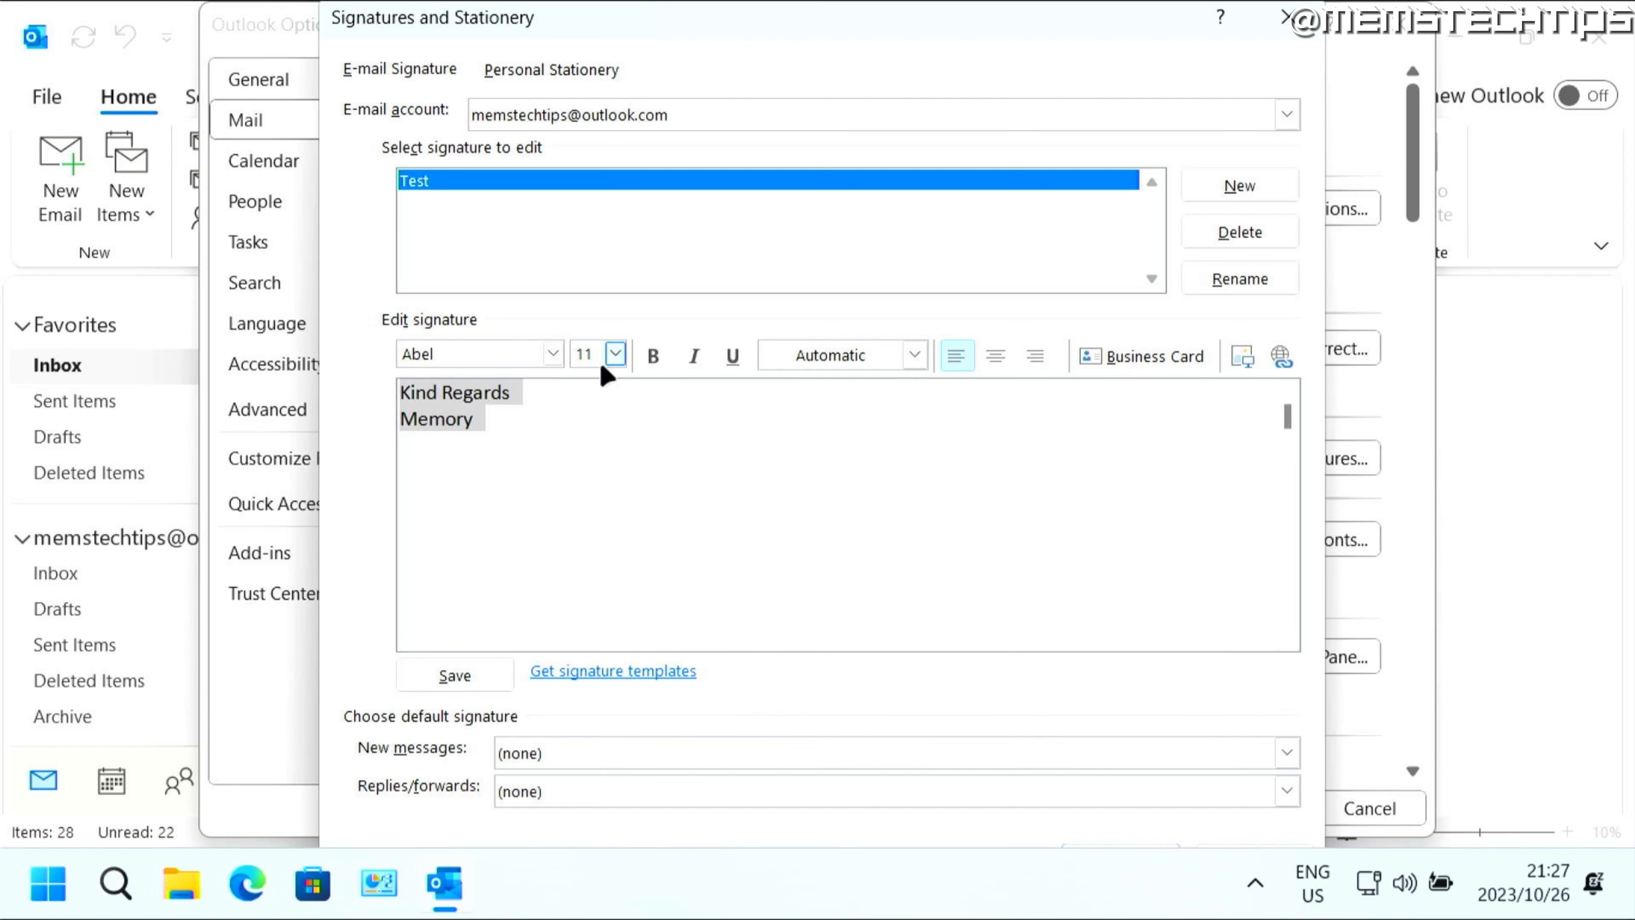
click(616, 353)
click(583, 463)
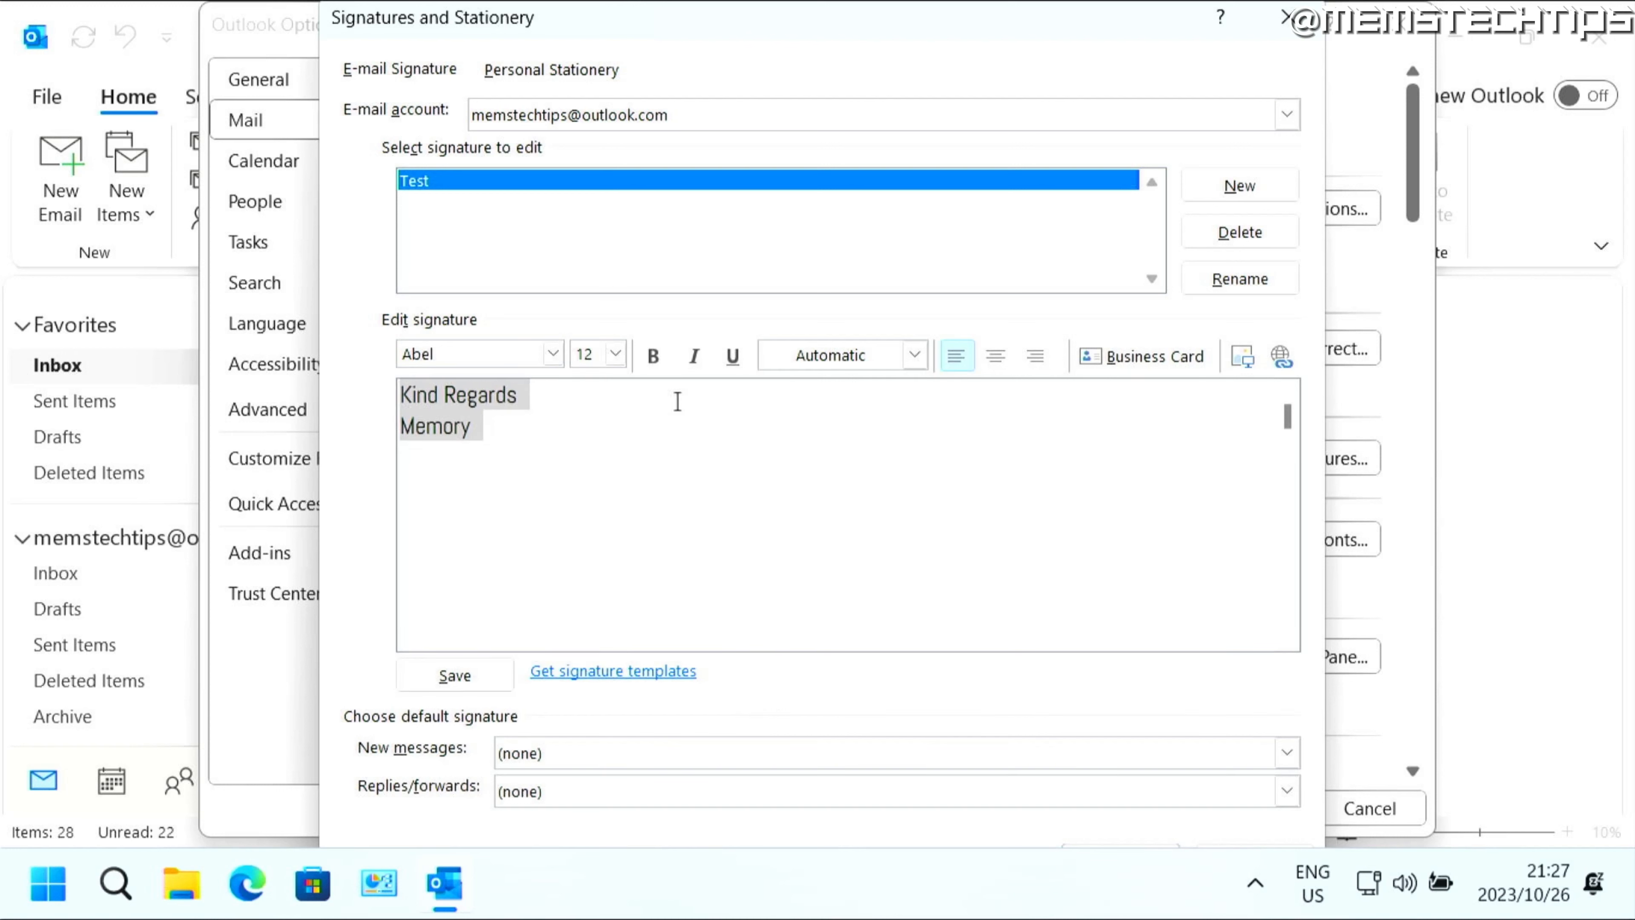
- Colour both lines of the signature text standard blue and make them bold
click(654, 359)
click(651, 356)
click(914, 354)
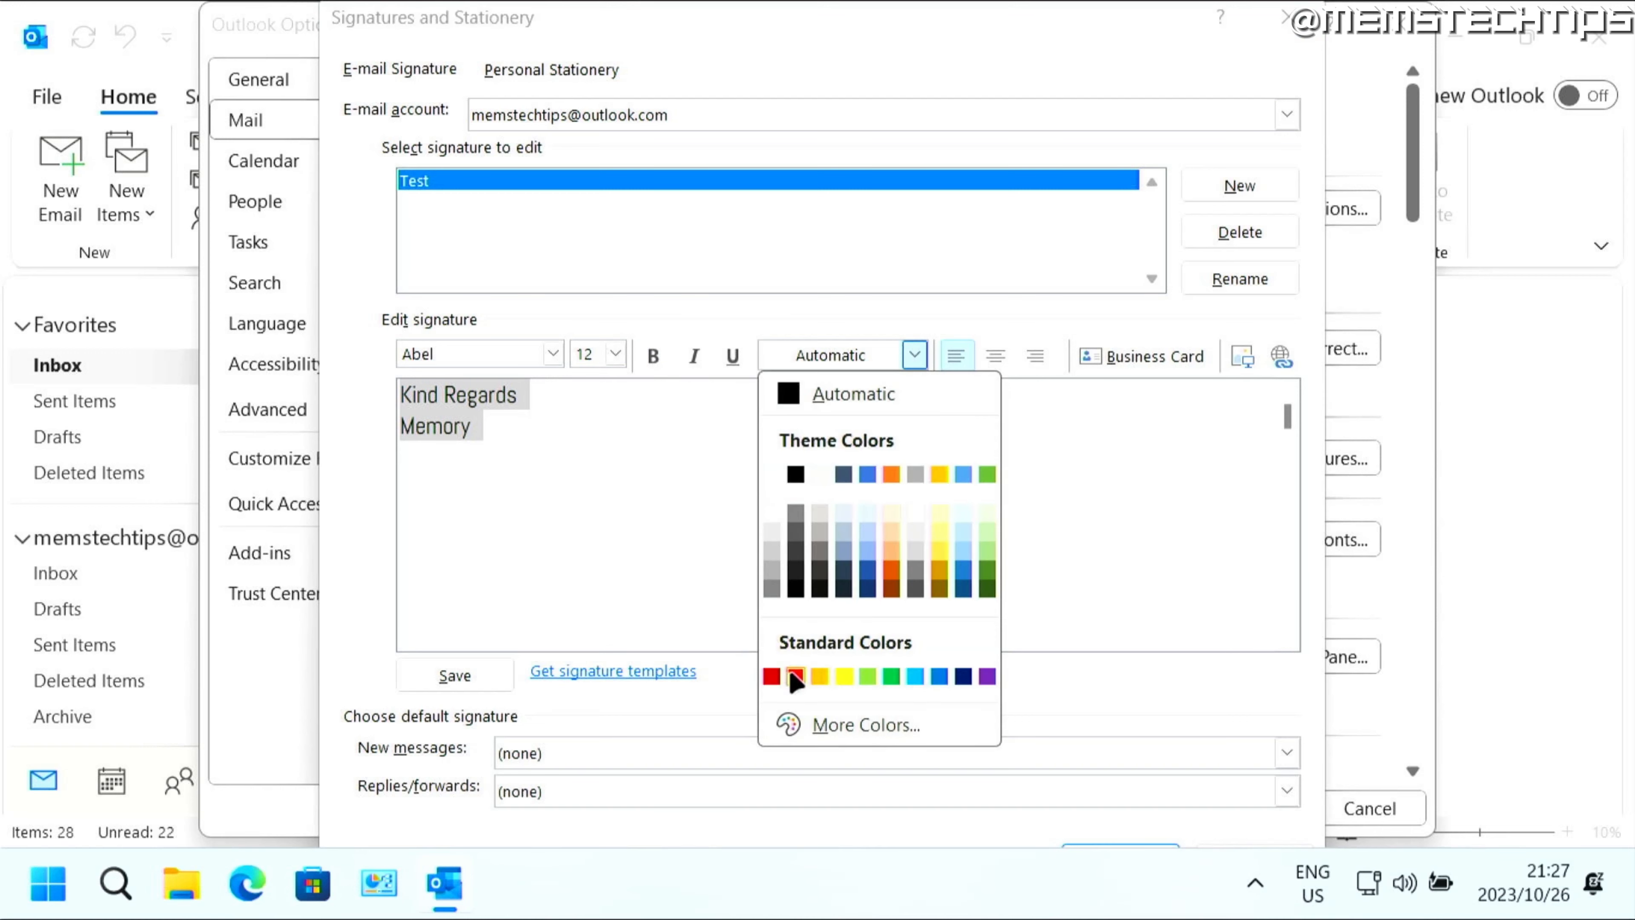
click(939, 678)
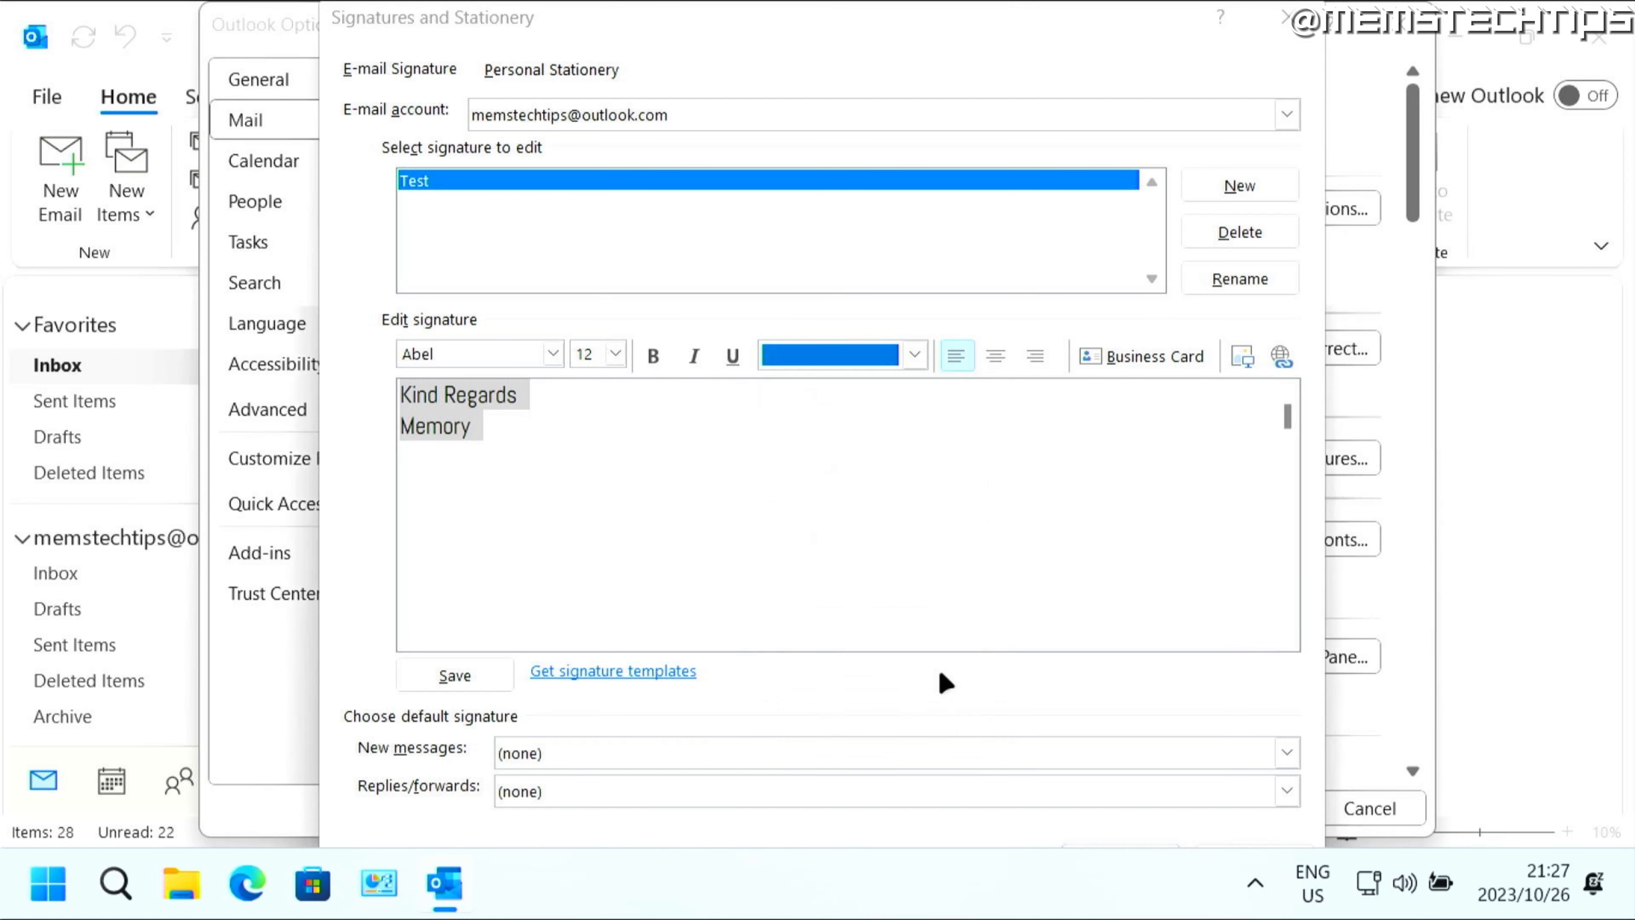
drag(486, 428, 383, 398)
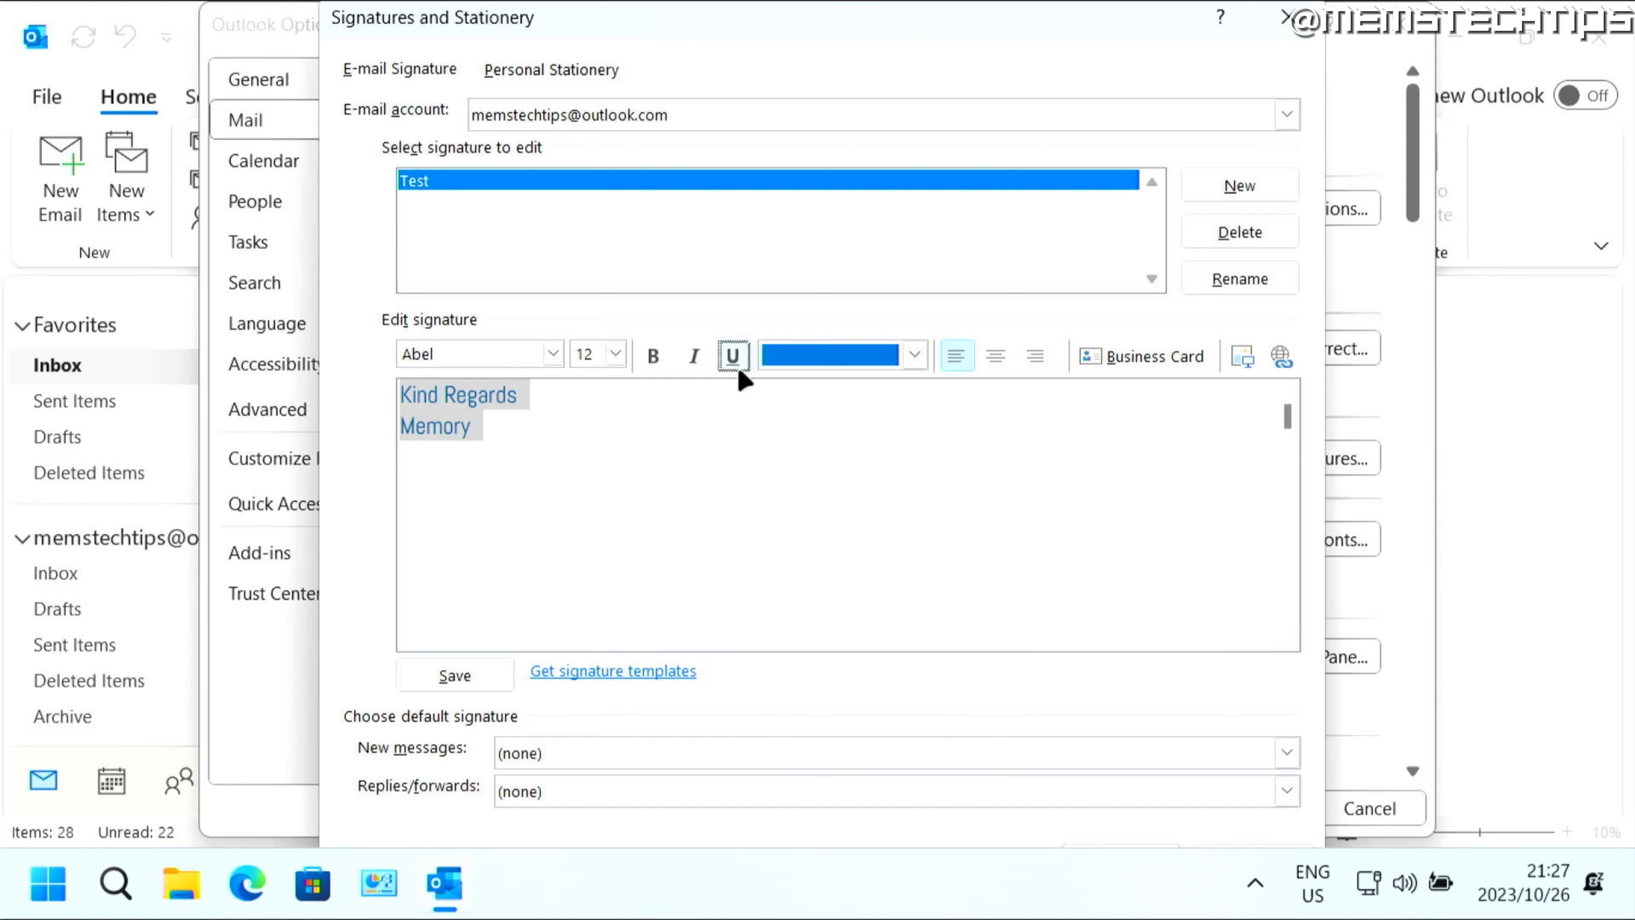
click(657, 356)
click(554, 429)
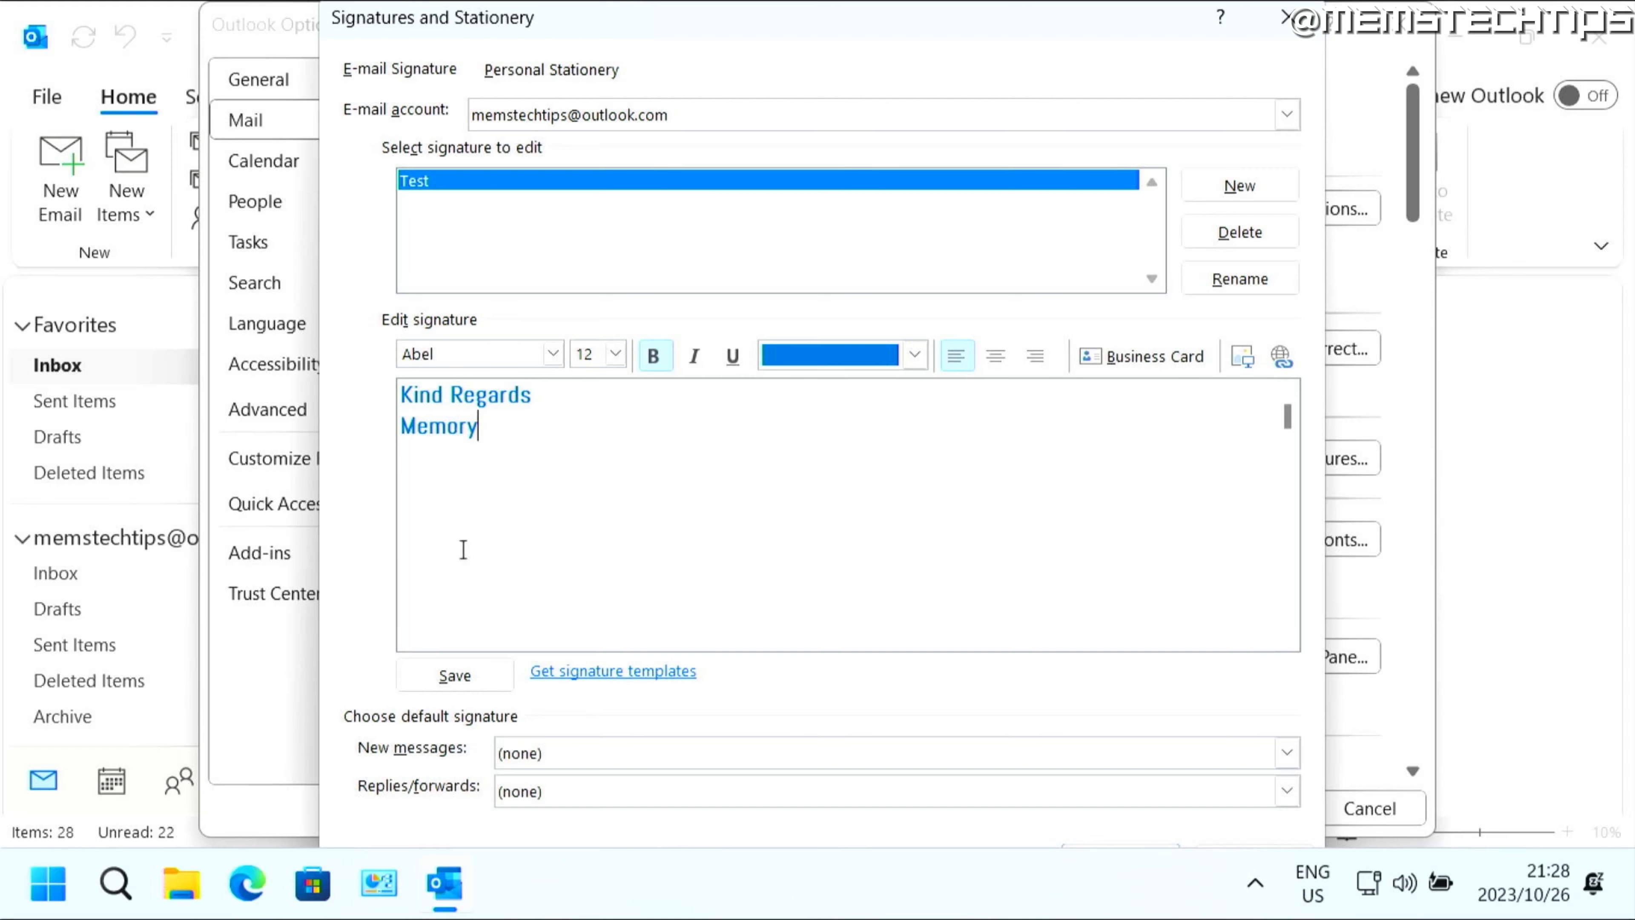
- Switch to File Explorer and copy the picture pexels-cong-h-1404819 from the Desktop folder
click(182, 882)
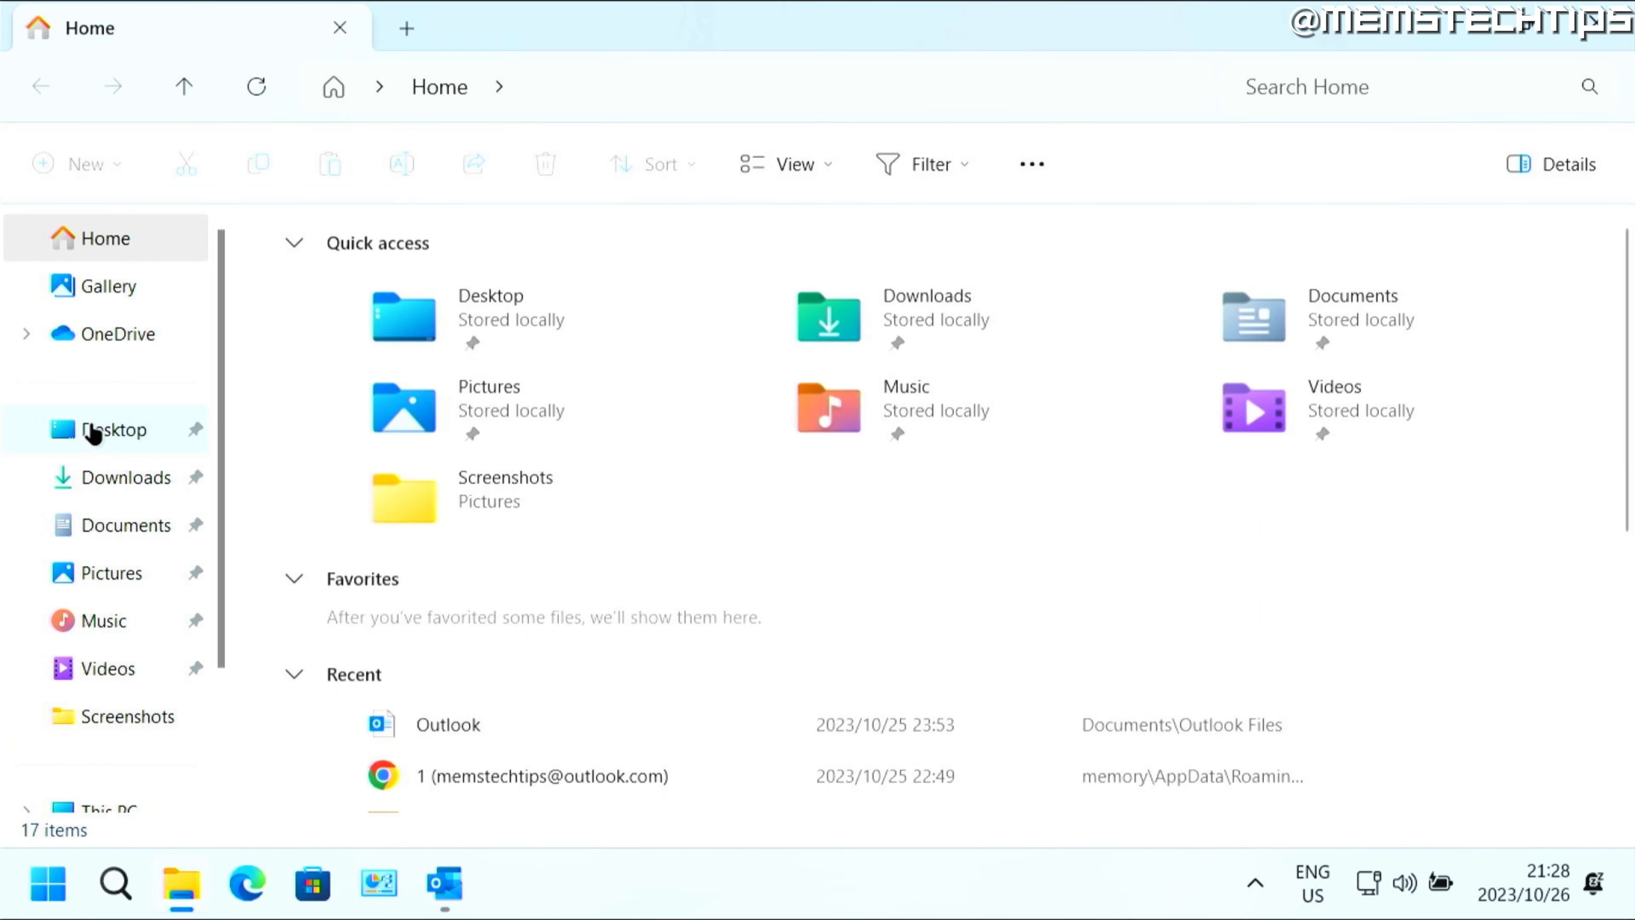
click(98, 440)
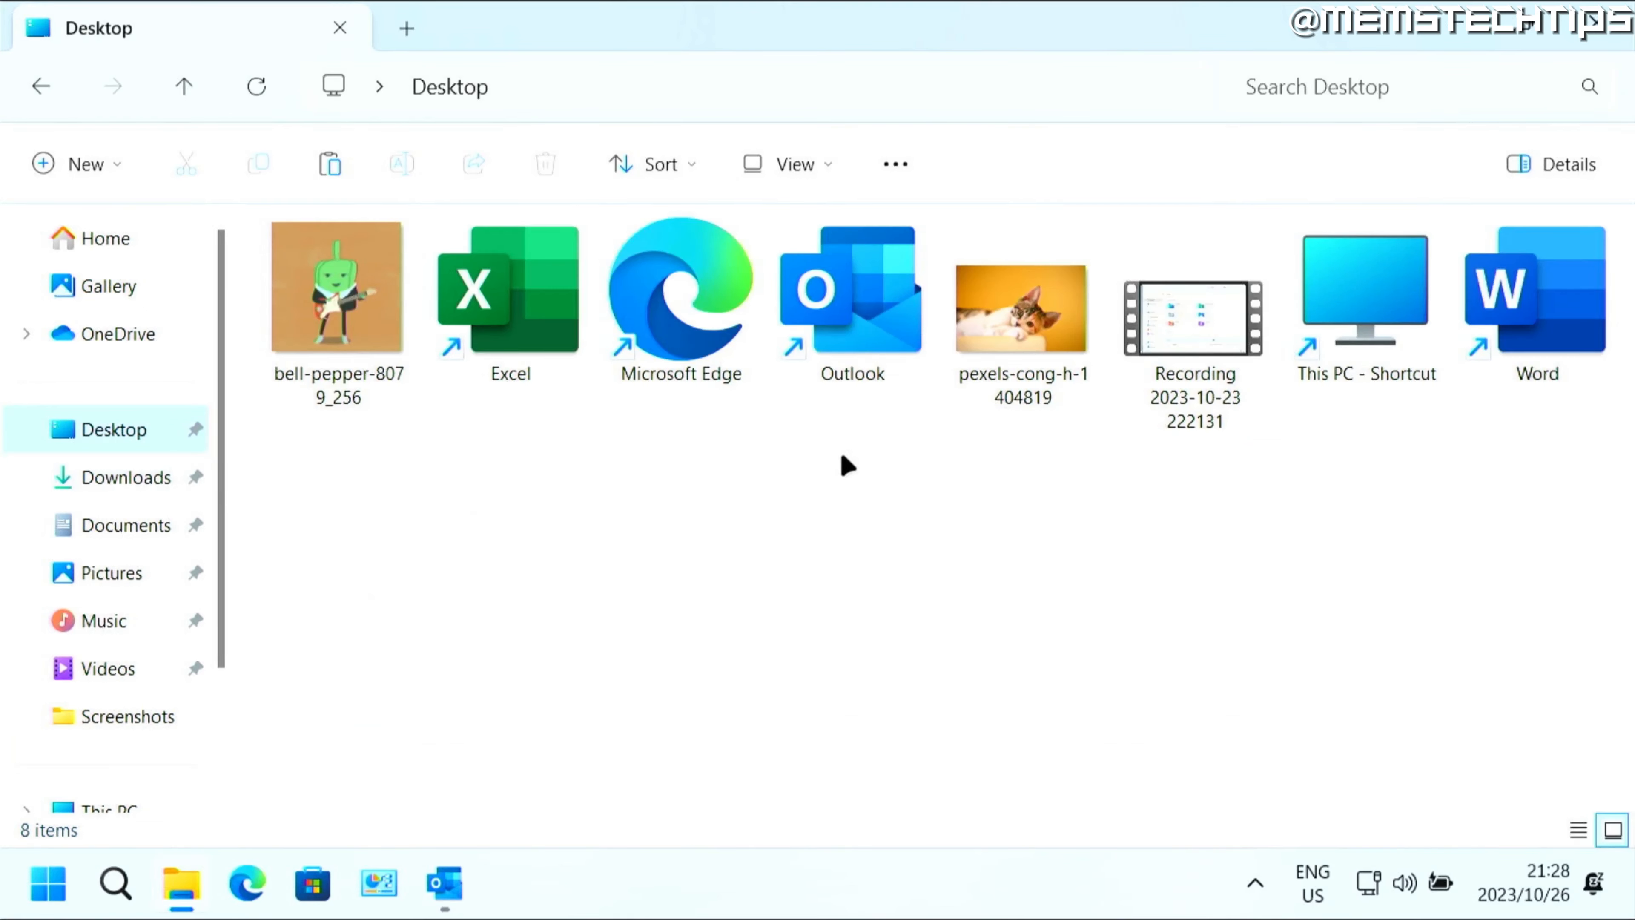
drag(1070, 473, 1018, 342)
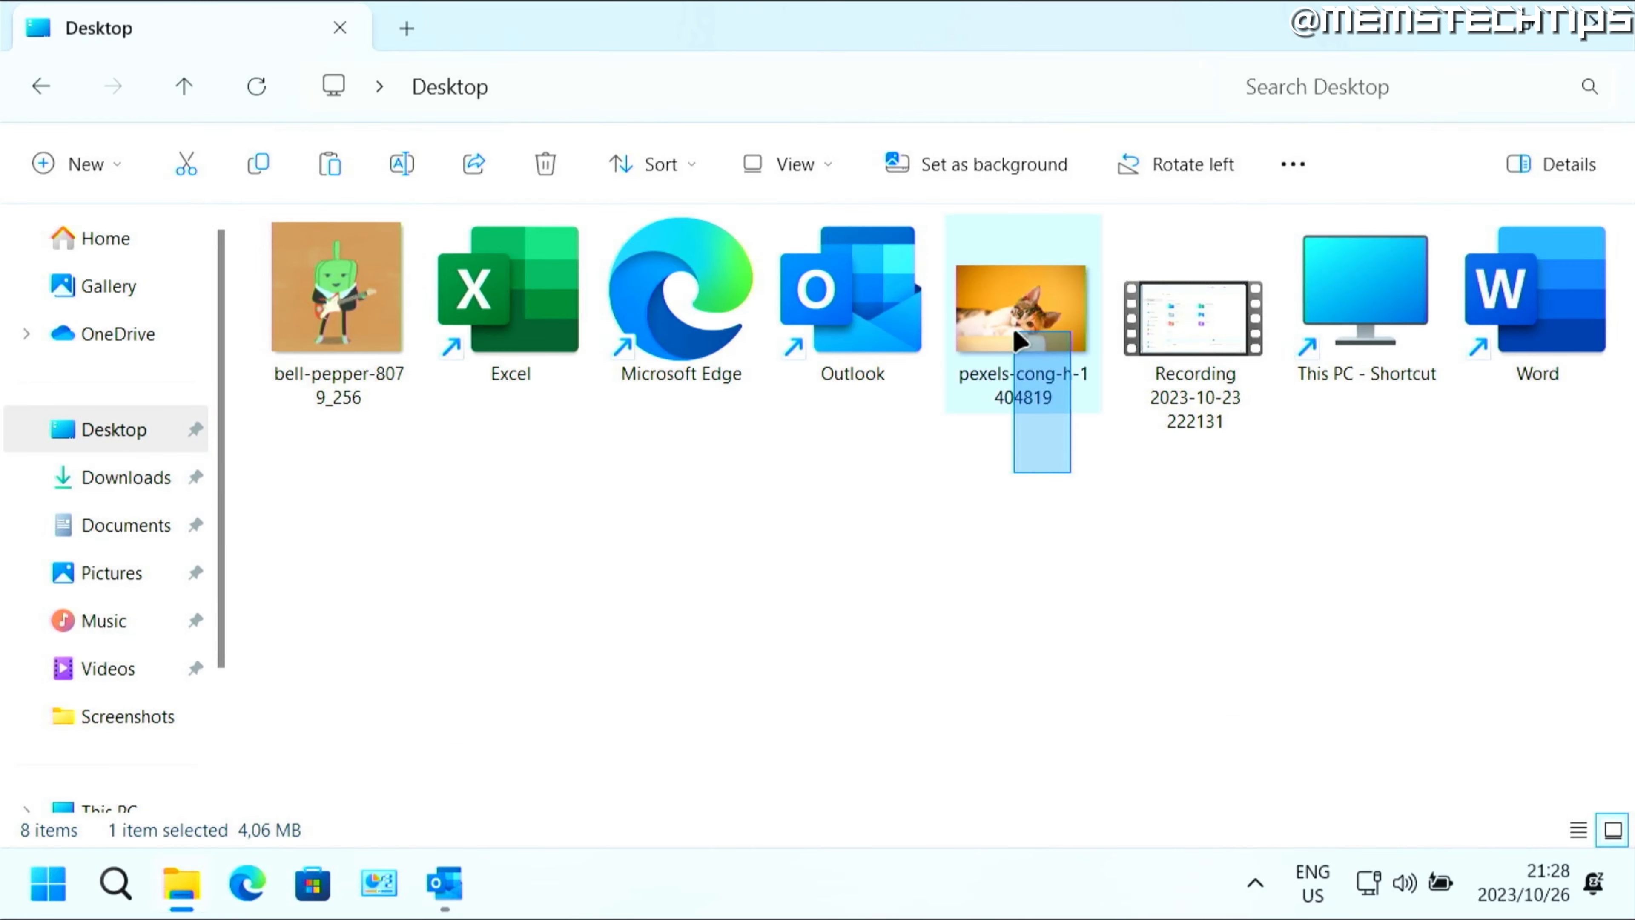
drag(1059, 527, 1030, 340)
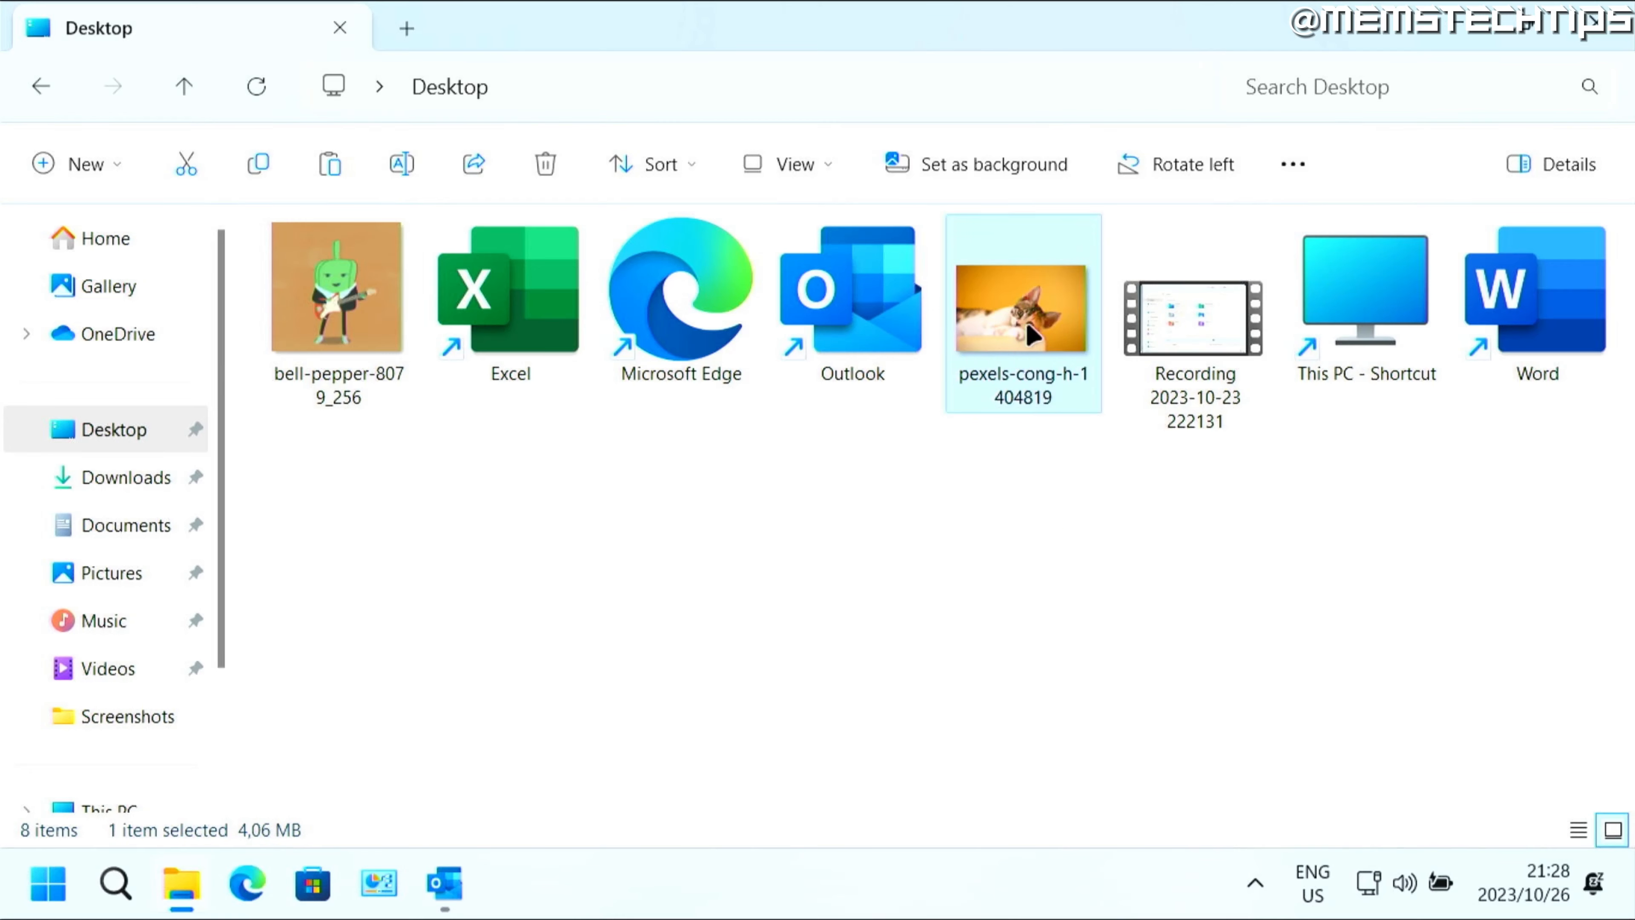
right_click(1013, 322)
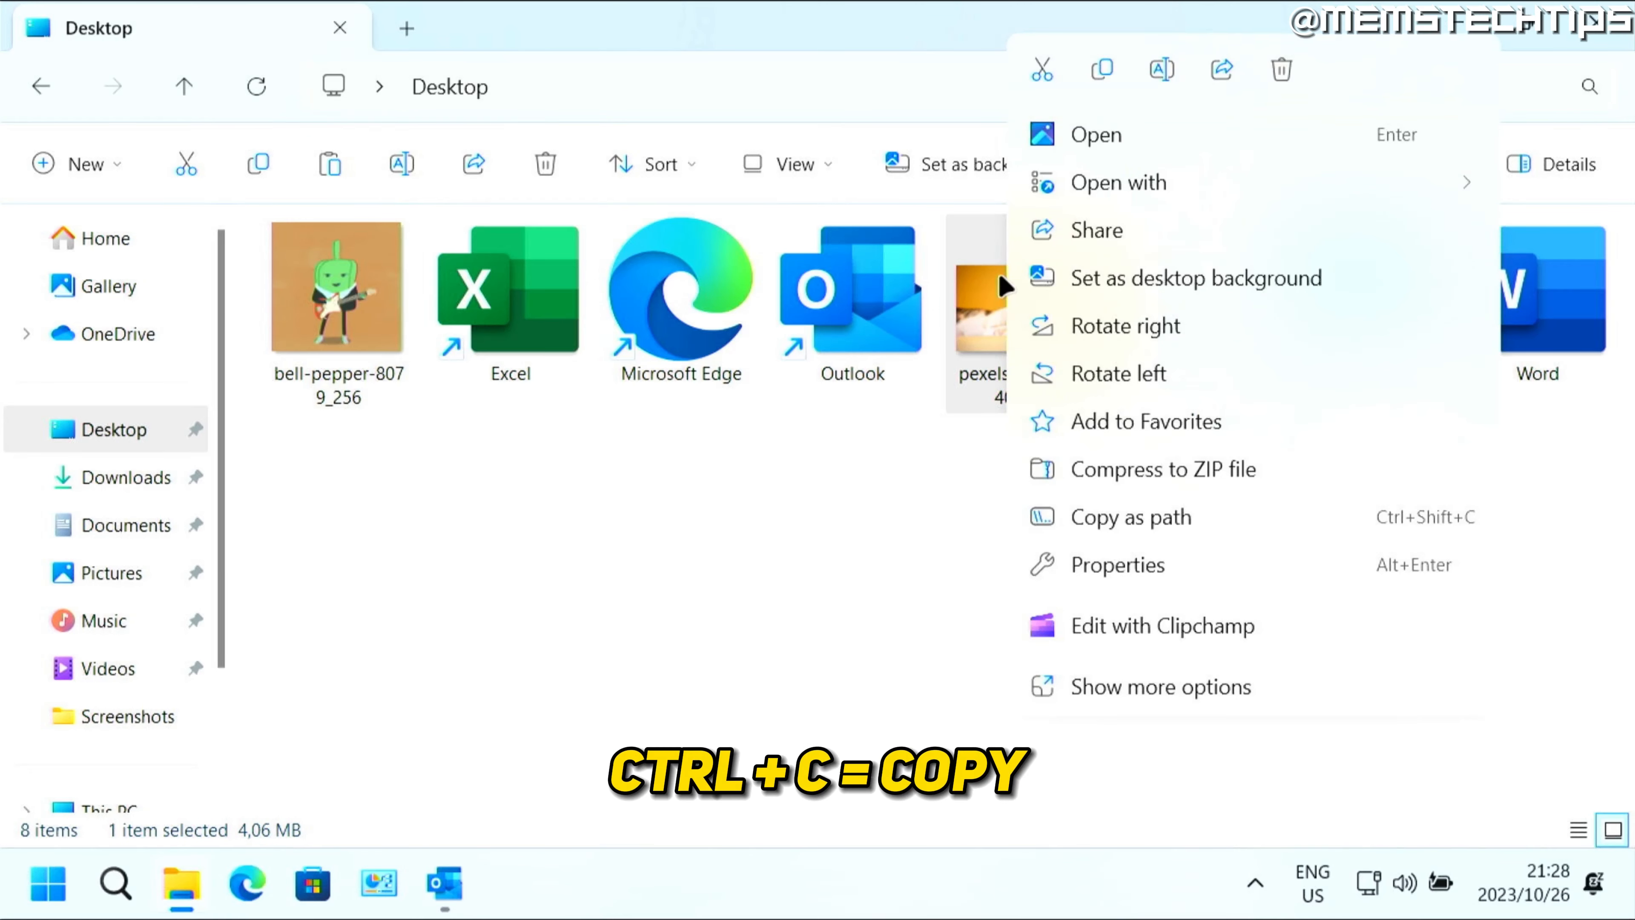
click(1101, 69)
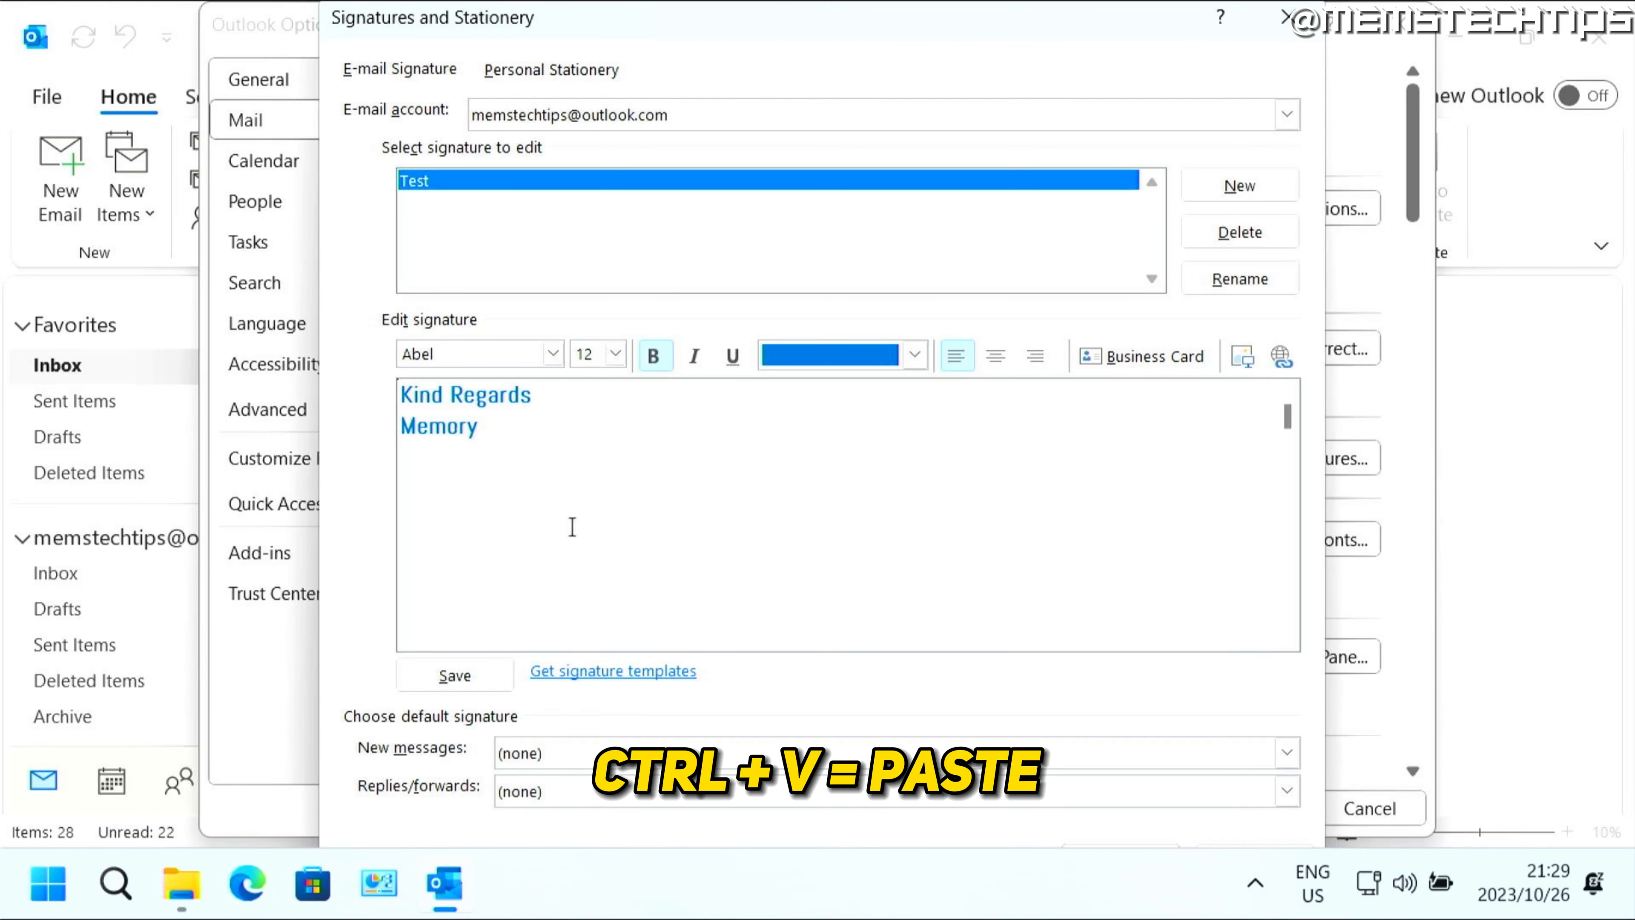
- Paste the copied picture below the text of the Test signature in Outlook and save the signature
key(ctrl+v)
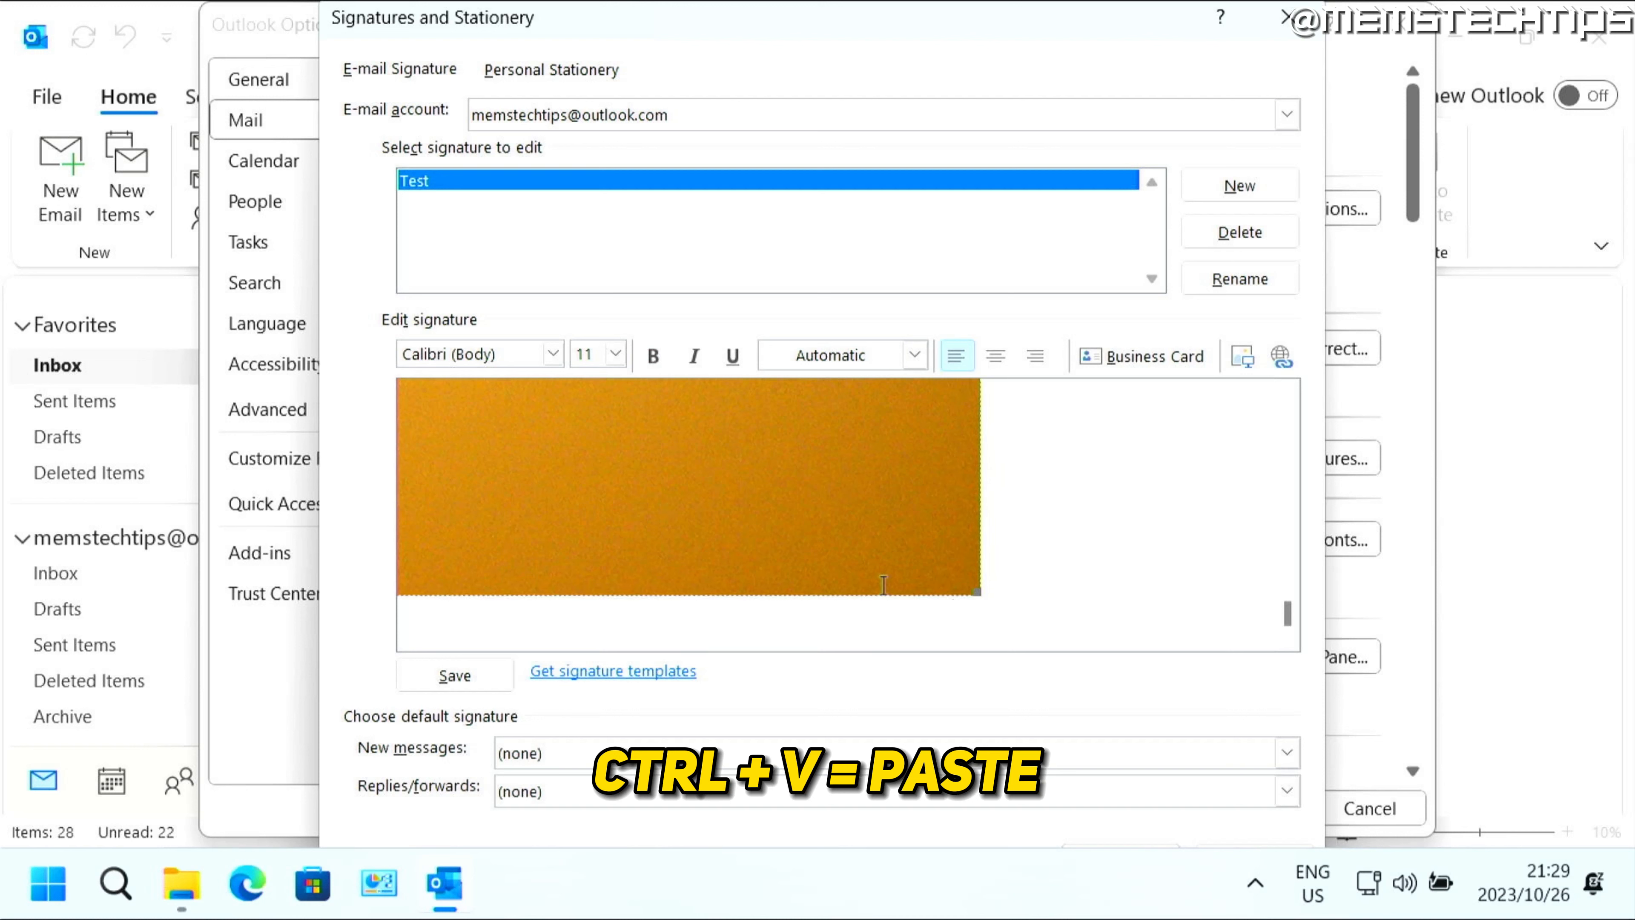
mouse_move(1287, 609)
mouse_down()
mouse_move(1288, 594)
mouse_move(1289, 612)
mouse_up()
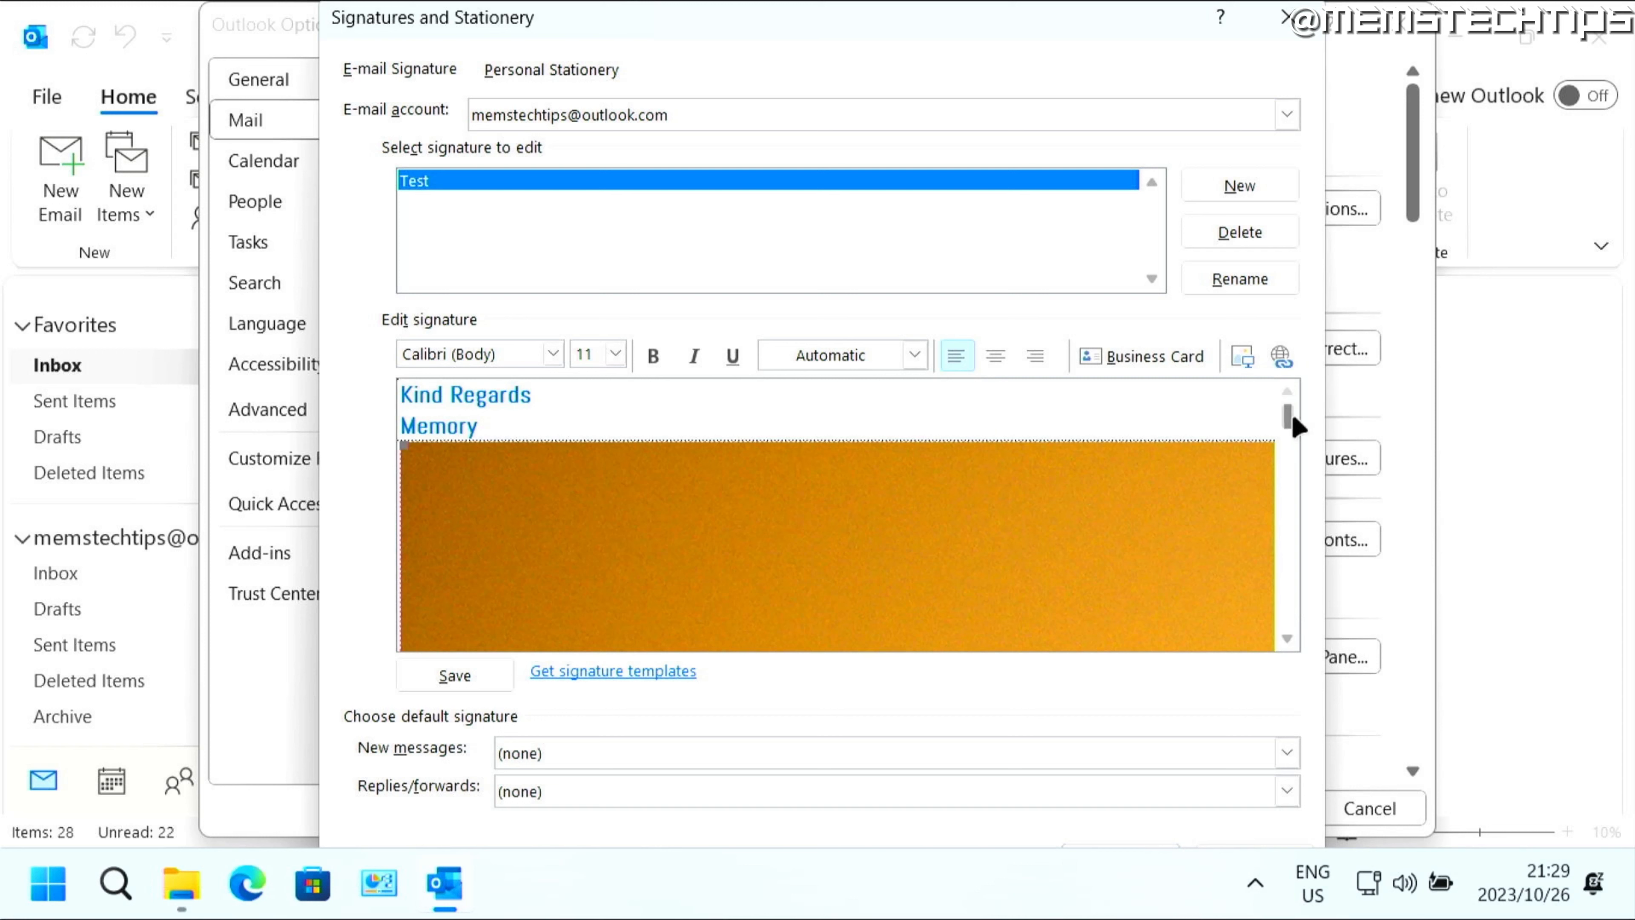
mouse_move(1300, 456)
mouse_down()
mouse_move(1295, 617)
mouse_move(1285, 409)
mouse_up()
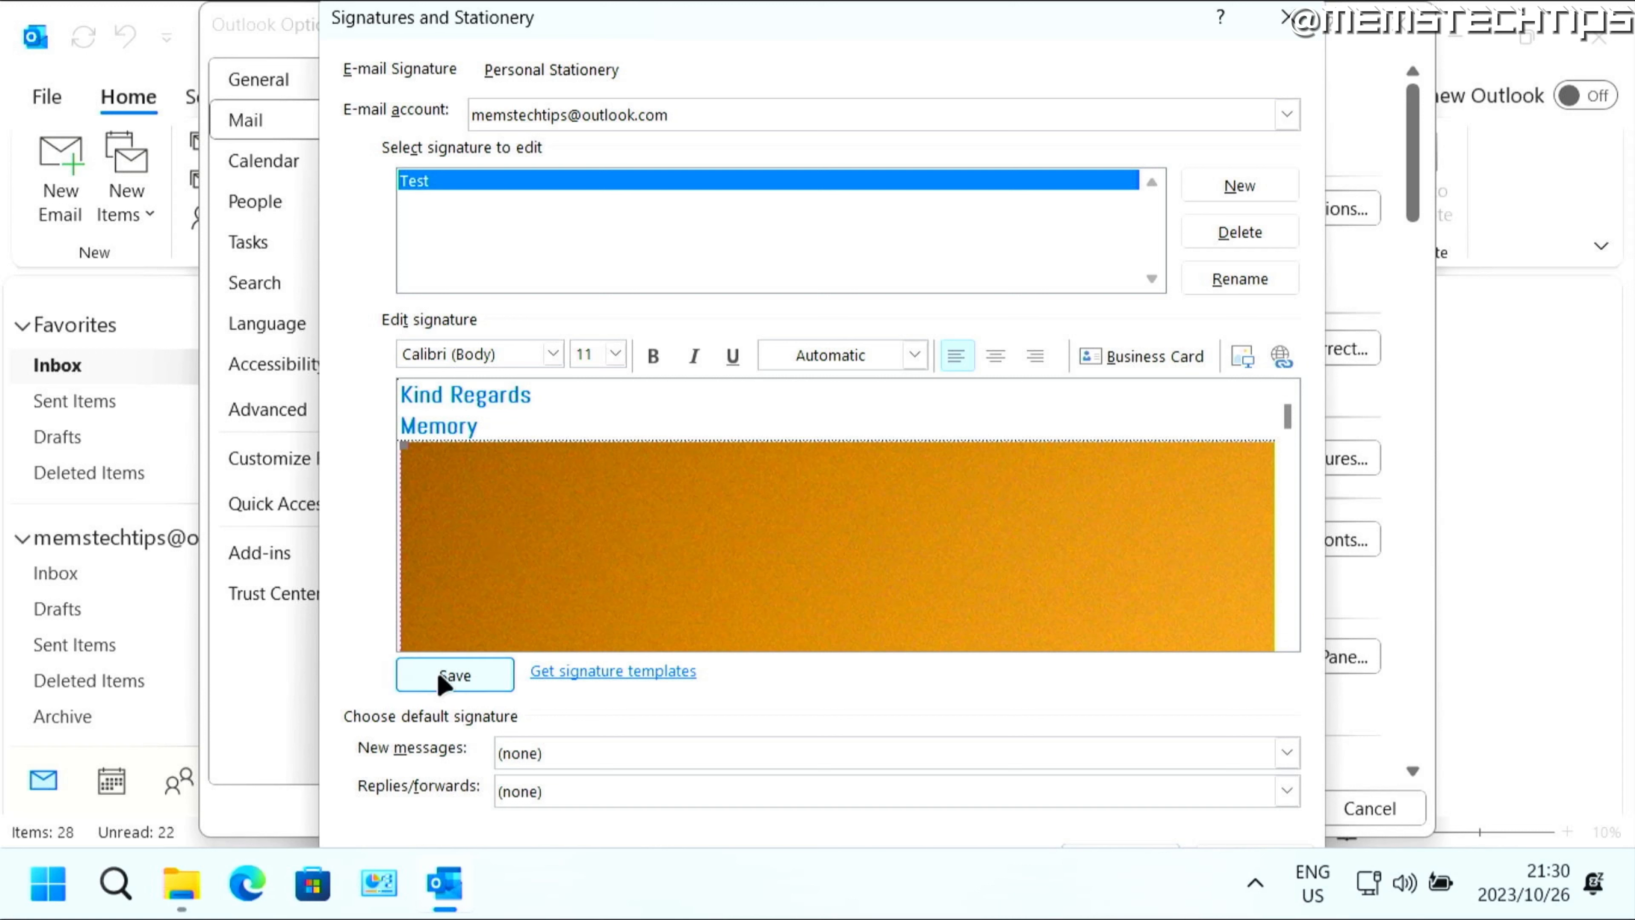
click(482, 677)
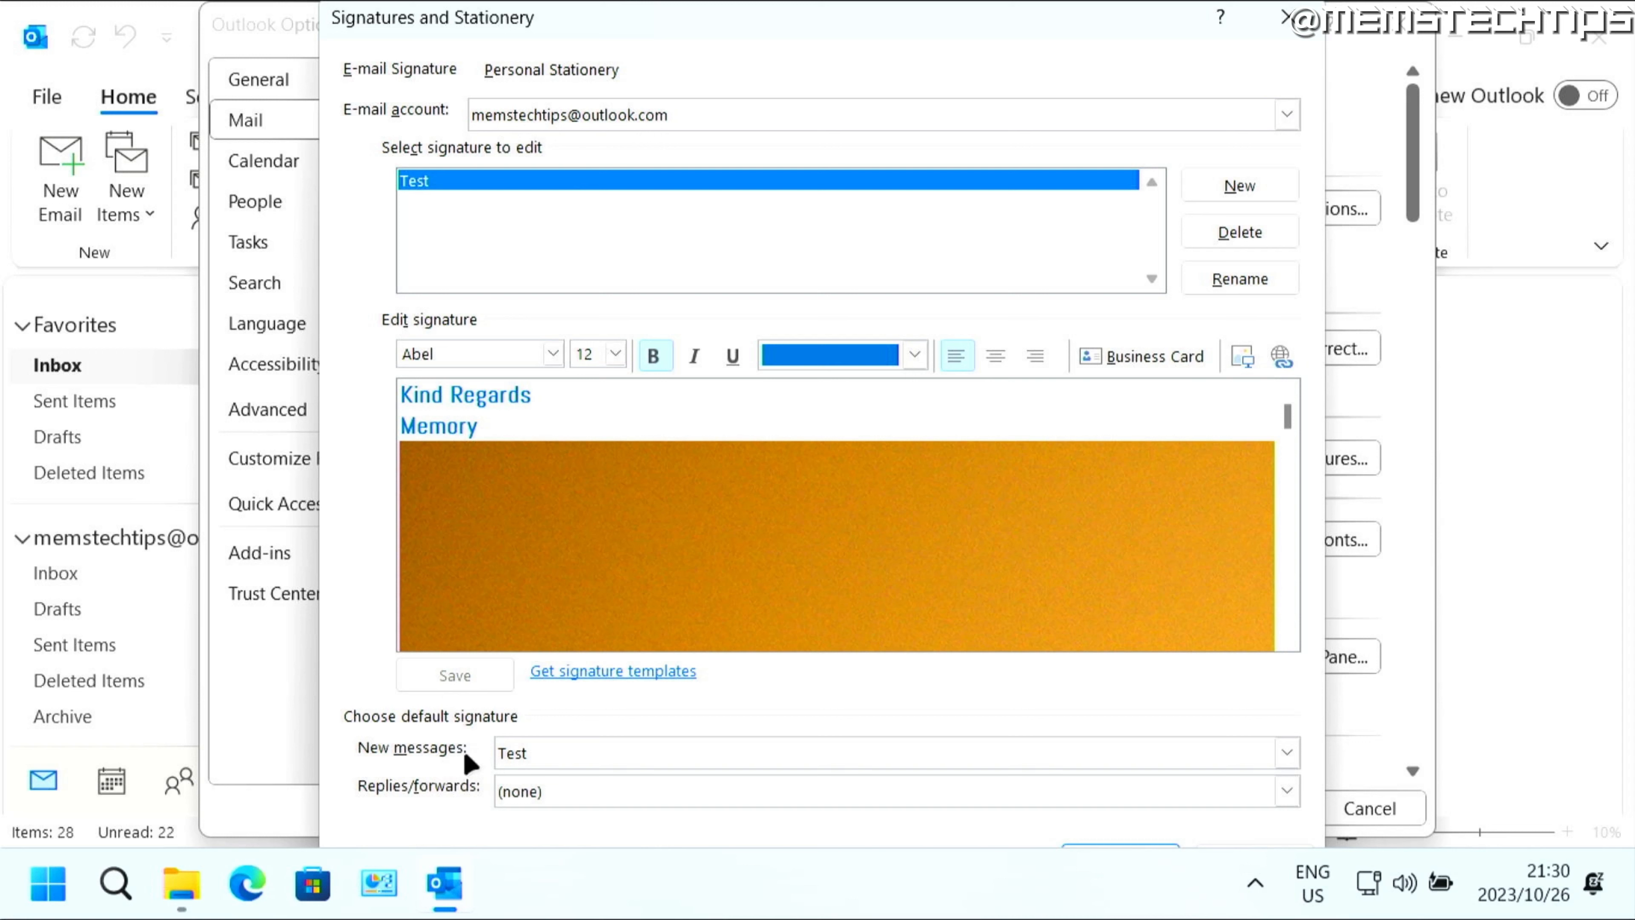
- Make Test the default signature for new messages and for replies/forwards, and accept the signature and Outlook options
click(590, 759)
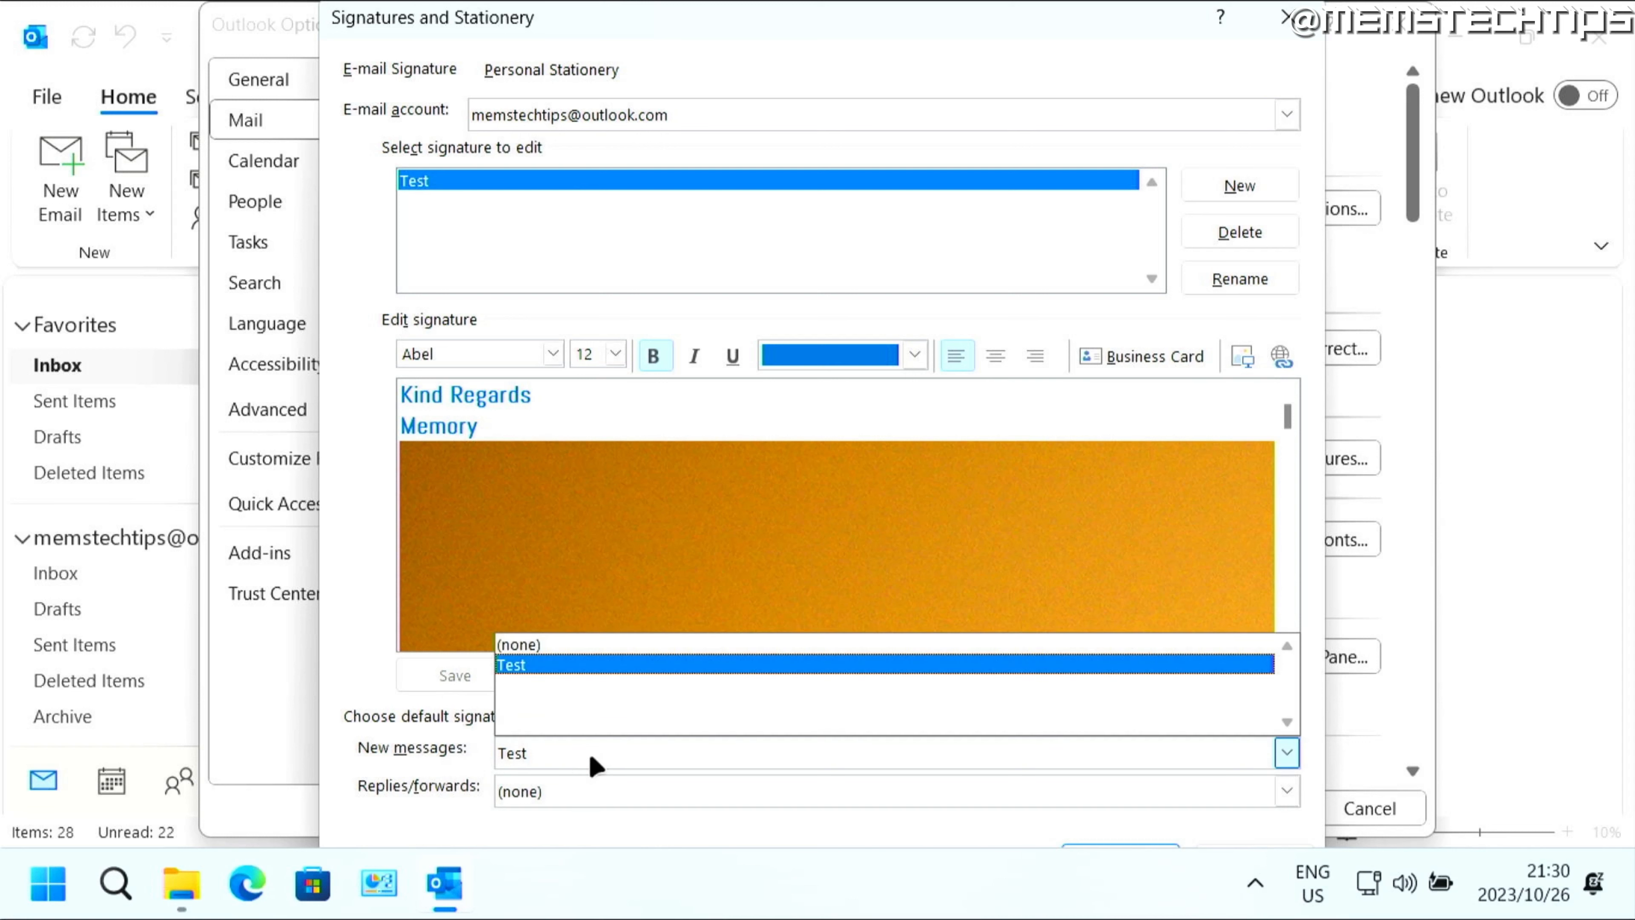
click(541, 666)
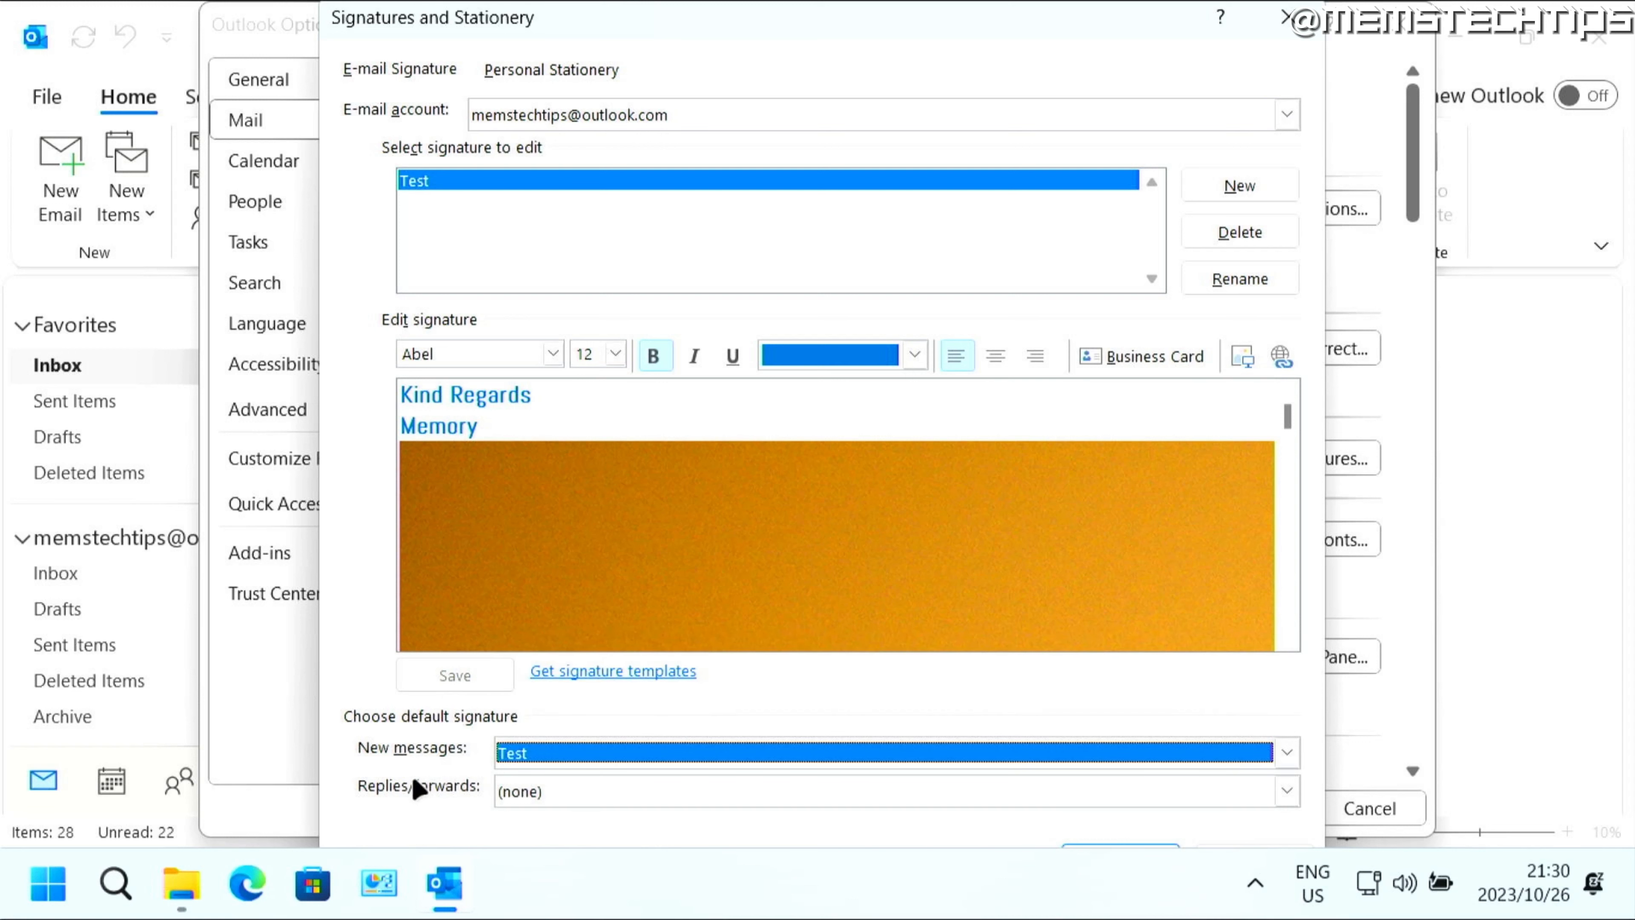
click(555, 798)
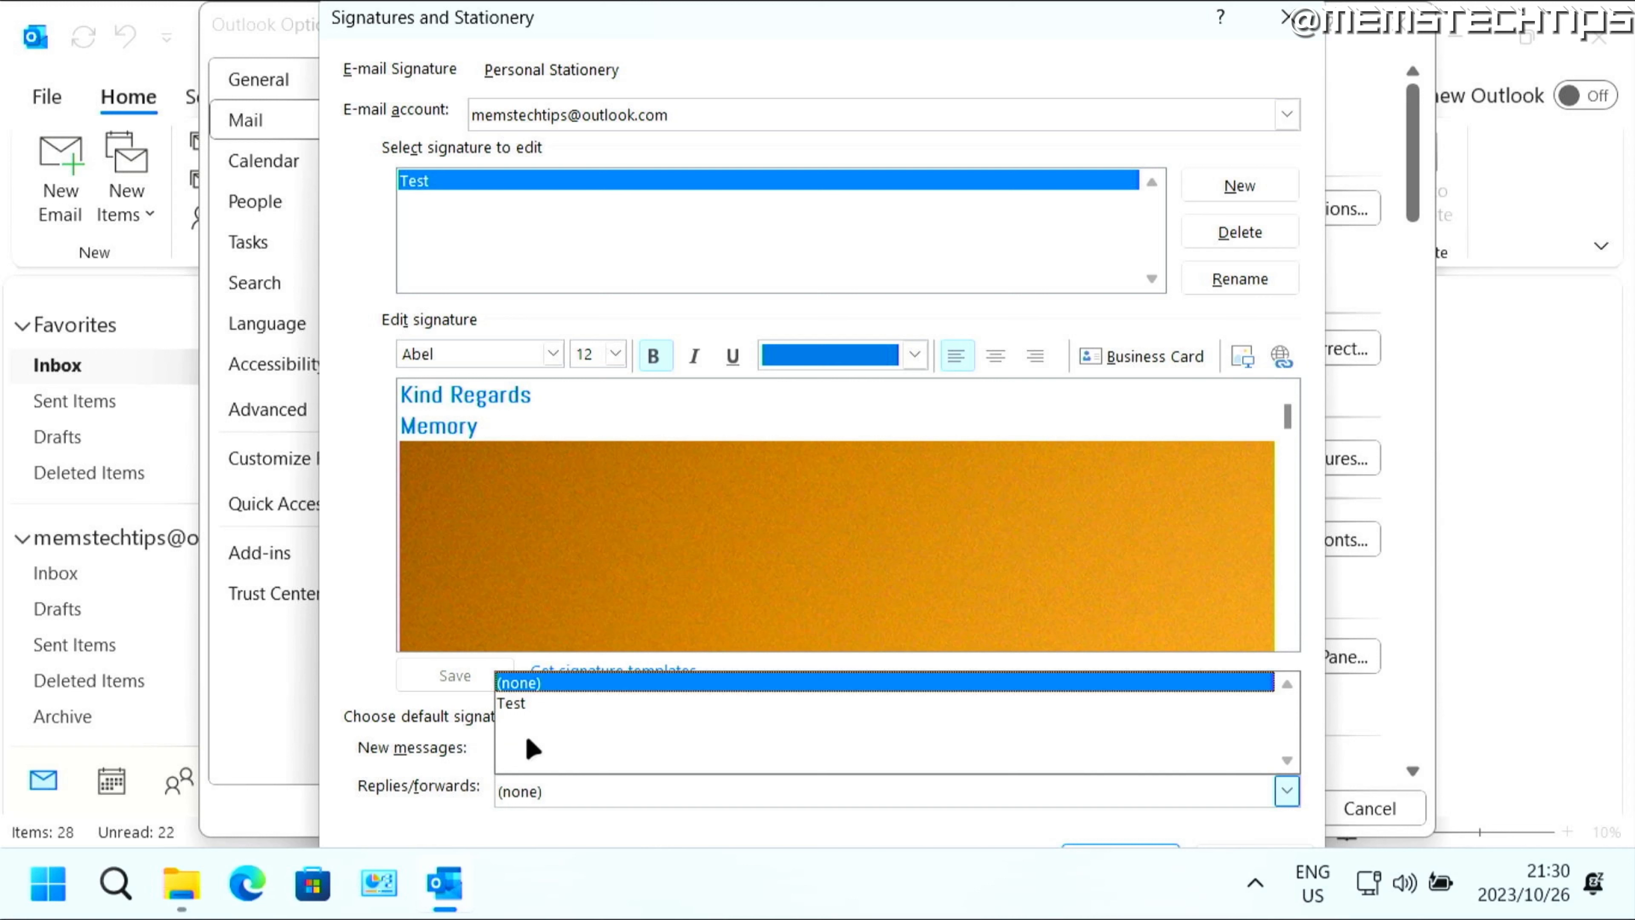
click(544, 705)
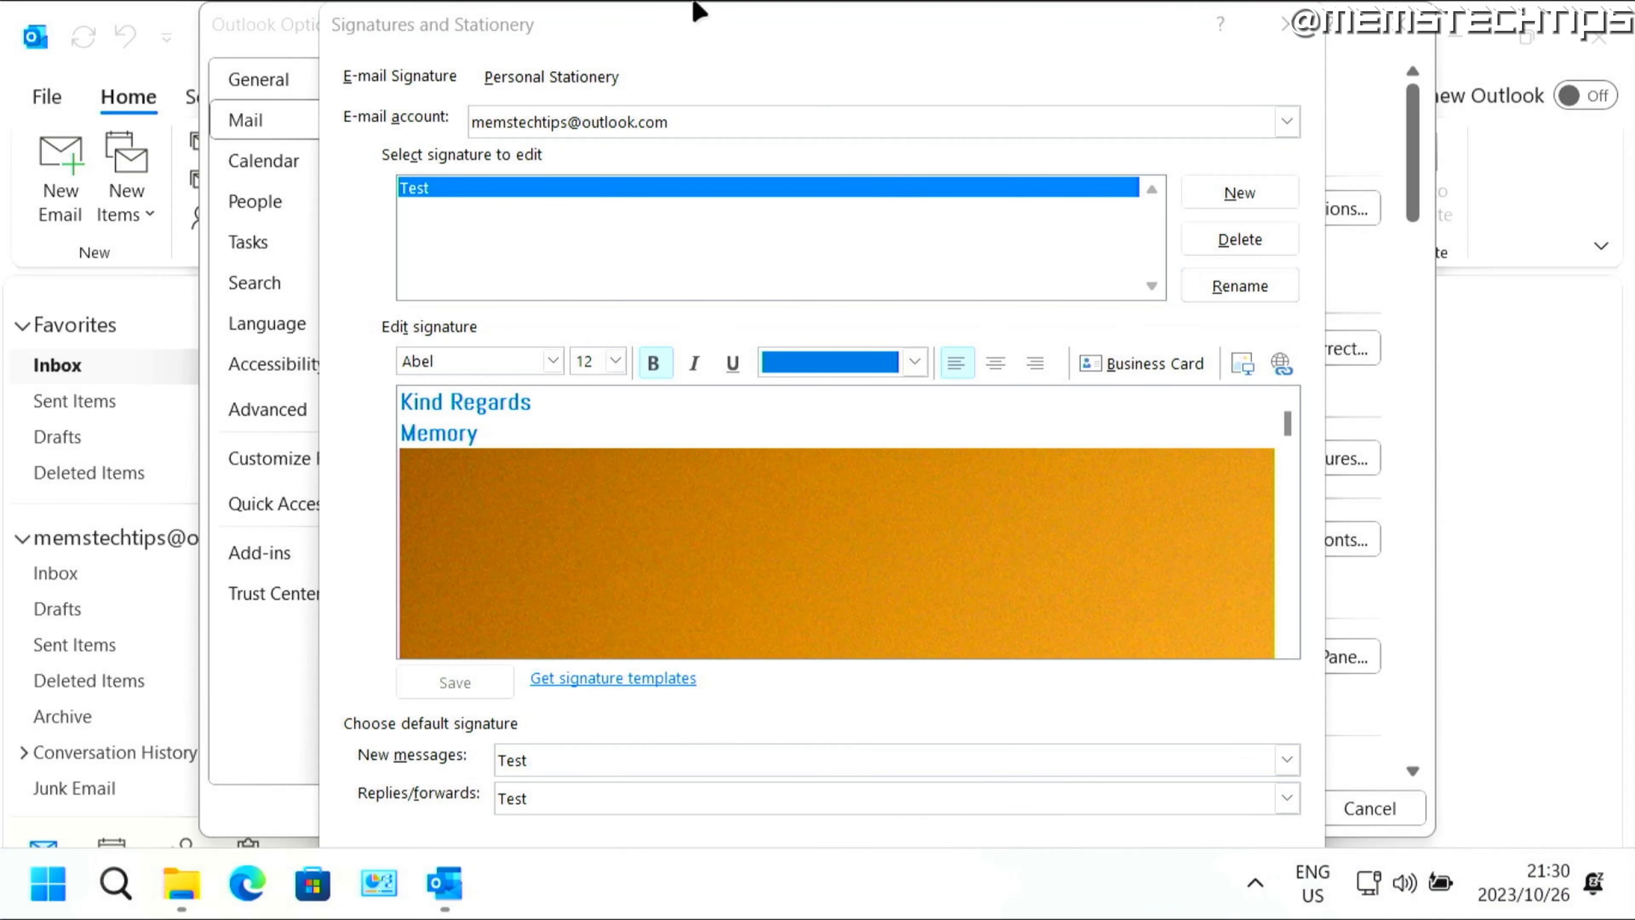
drag(691, 20, 674, 2)
click(1095, 859)
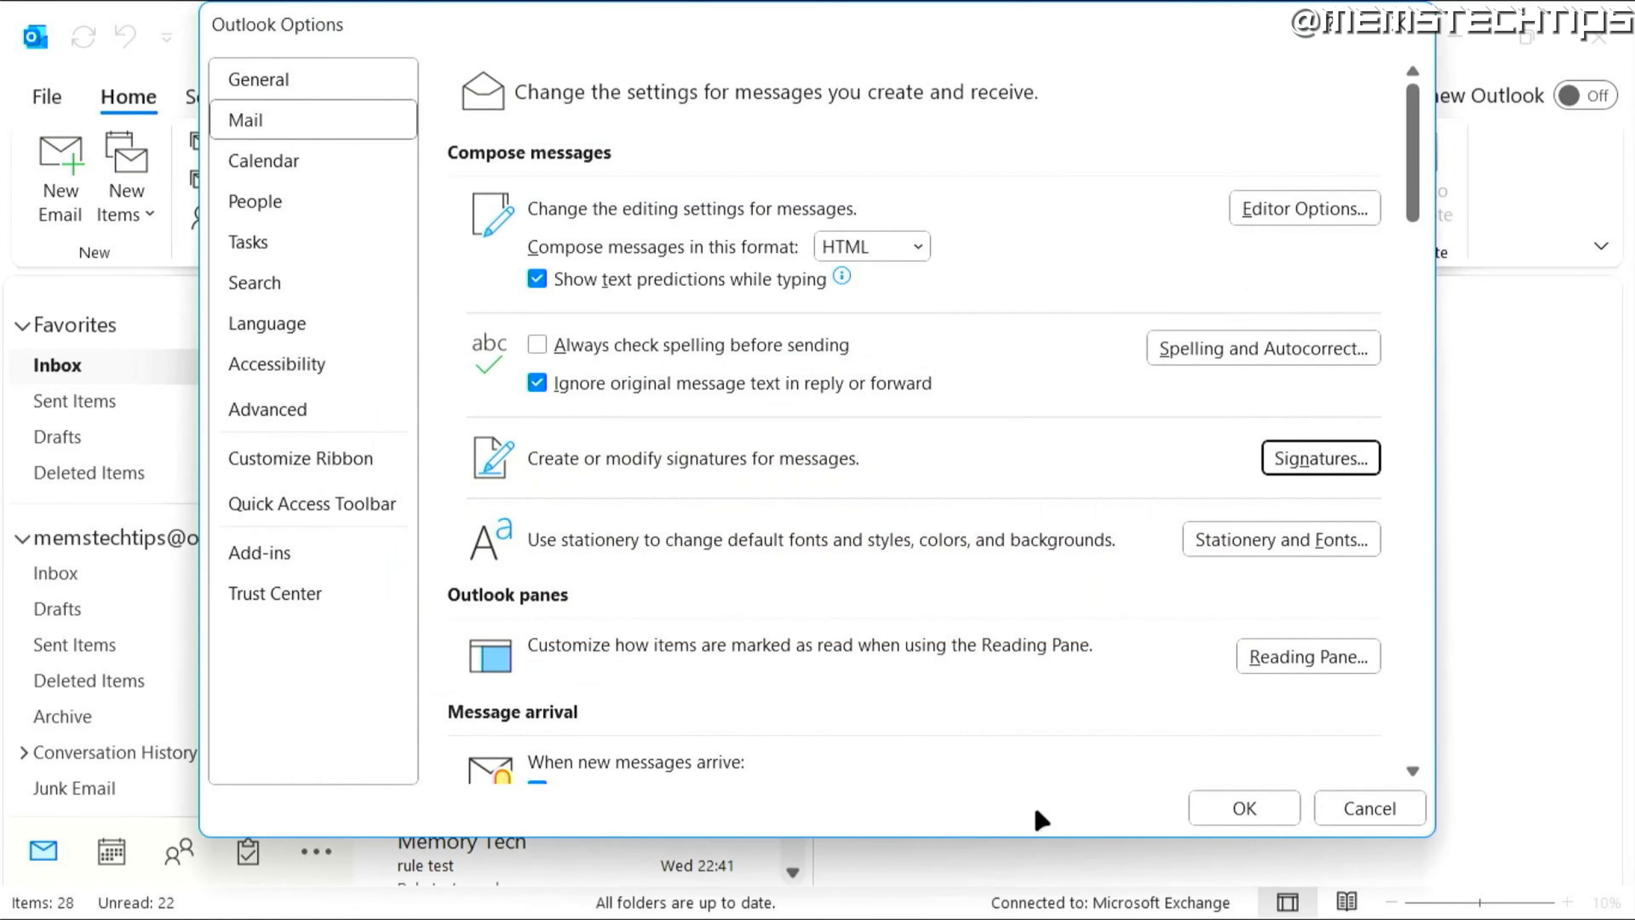
click(1244, 811)
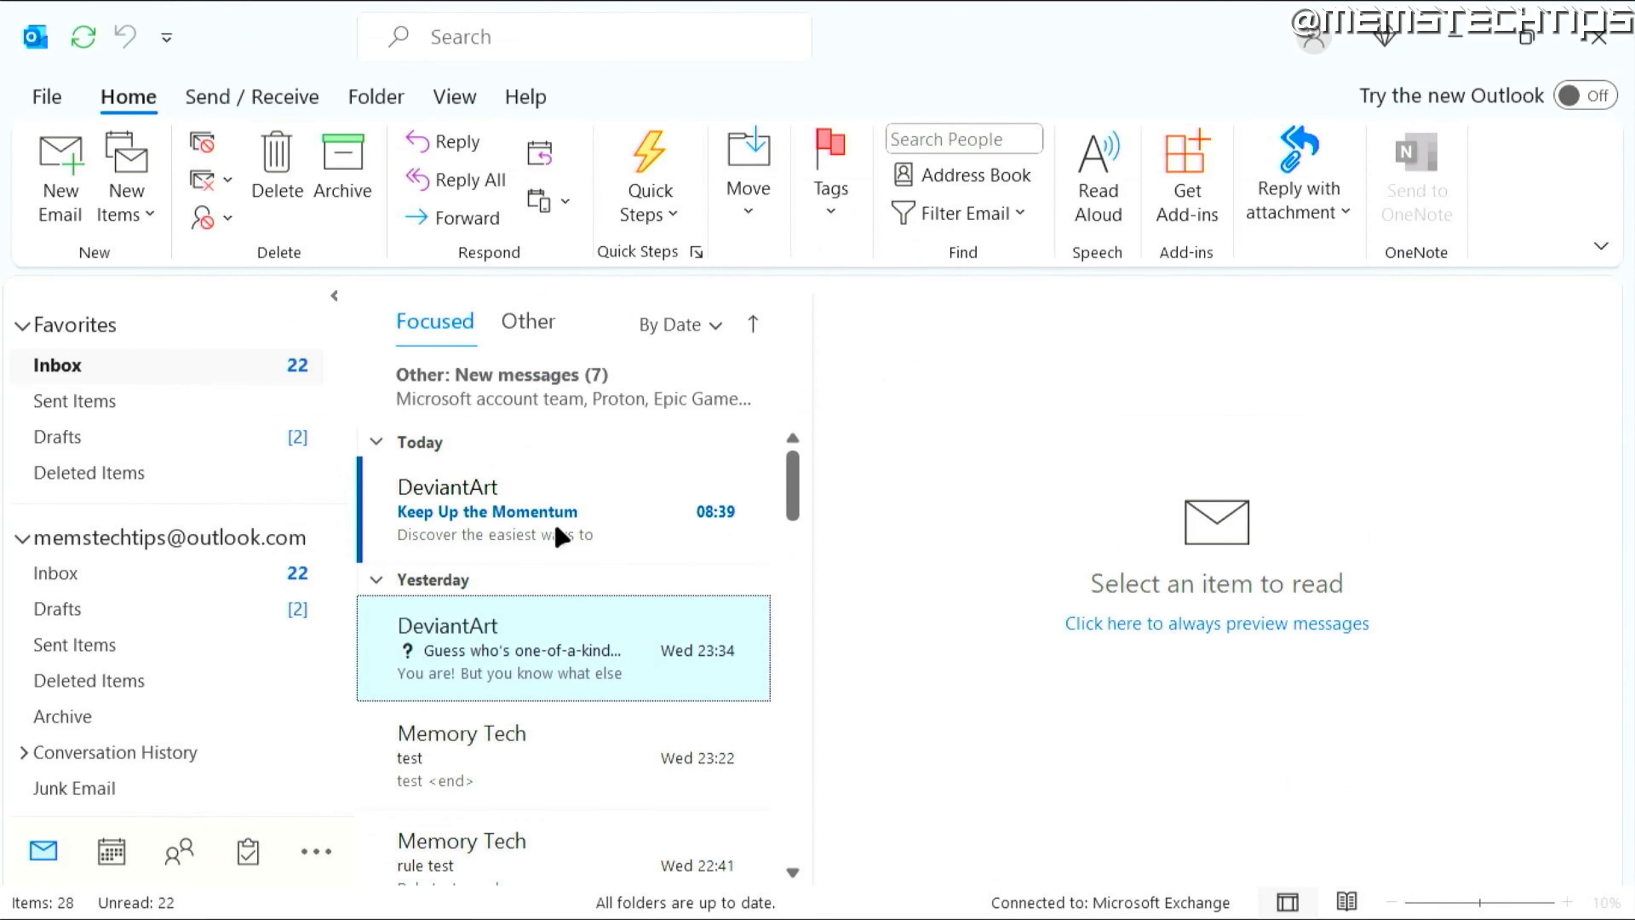
- Create a new email and shrink the signature picture proportionally to a small thumbnail slightly wider than the Kind Regards line
click(52, 168)
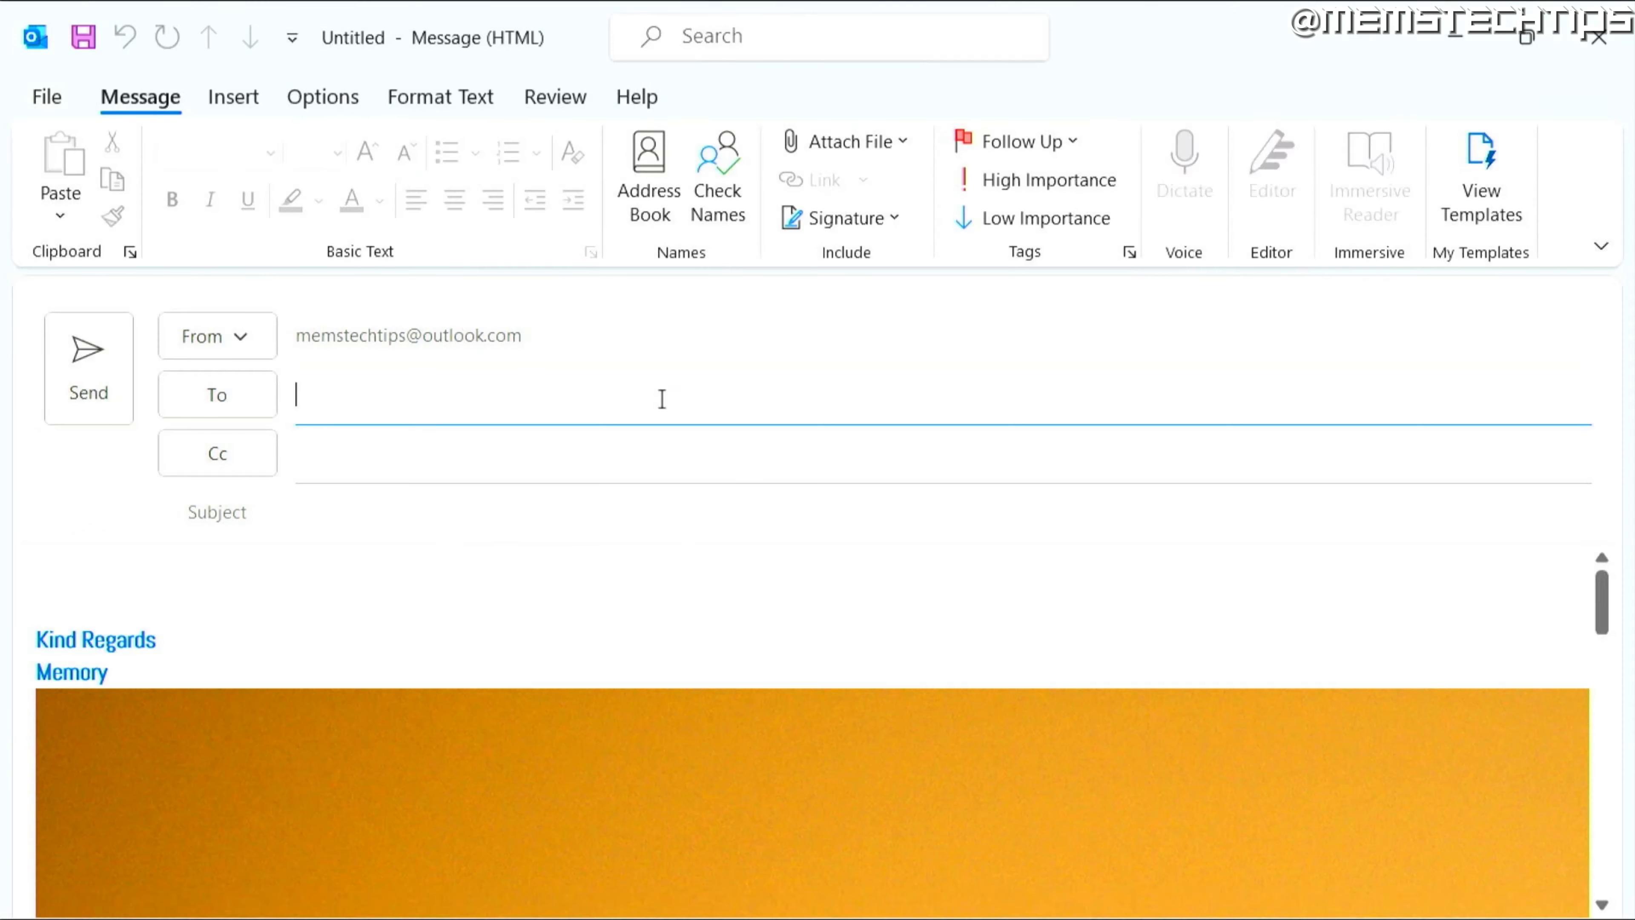
mouse_move(1600, 587)
mouse_down()
mouse_move(1594, 799)
mouse_move(1584, 583)
mouse_up()
click(155, 760)
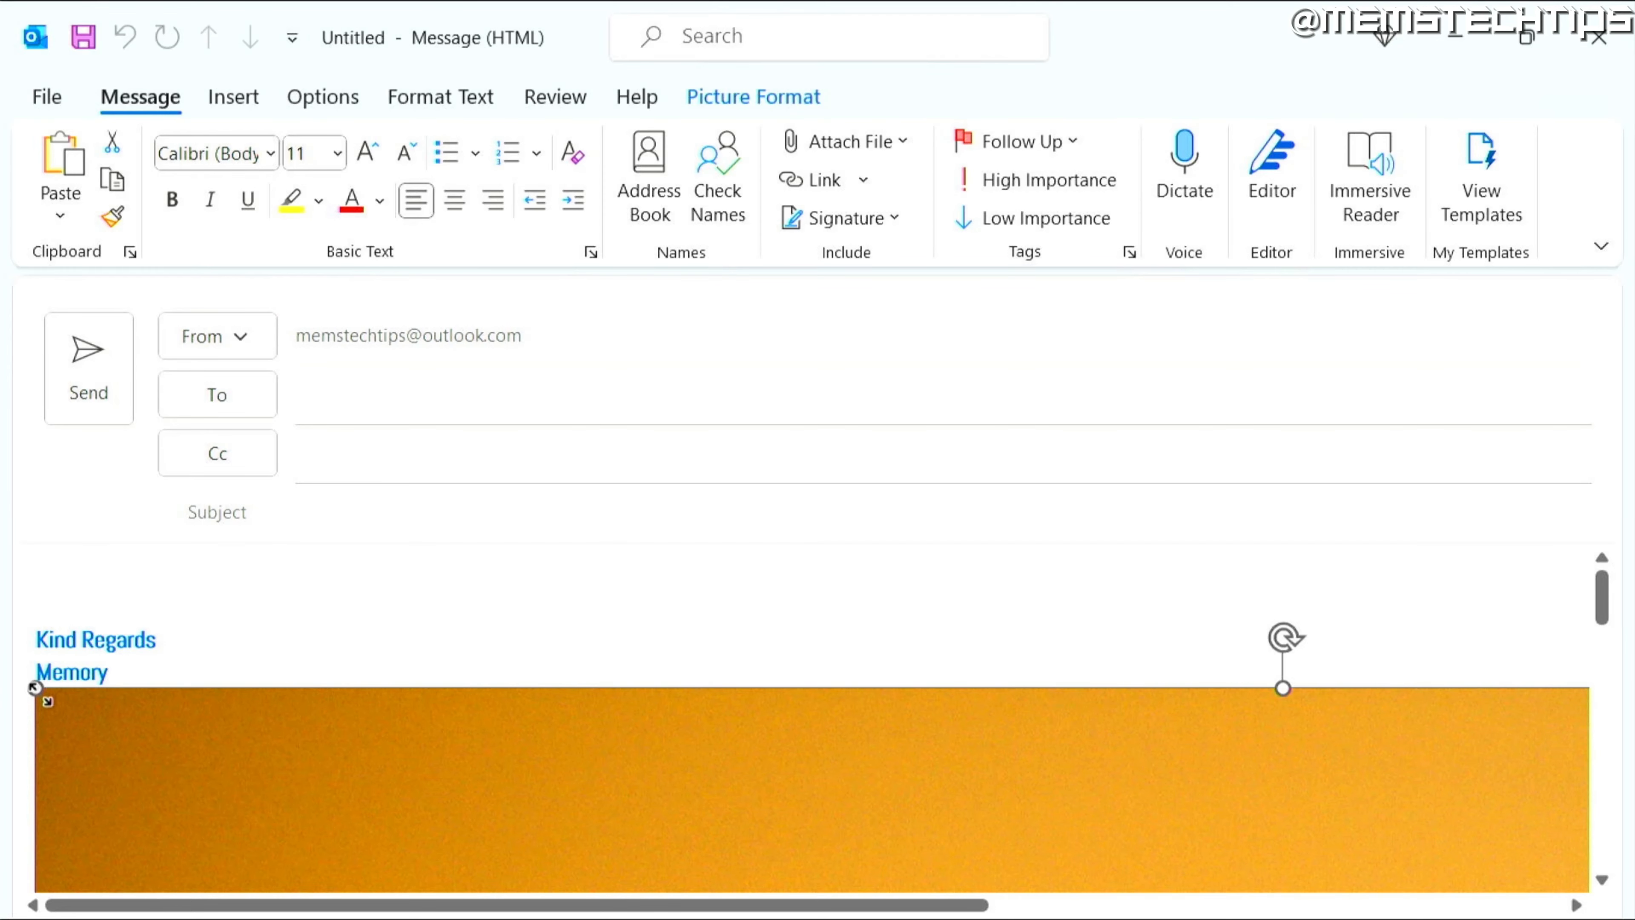
drag(36, 688, 901, 908)
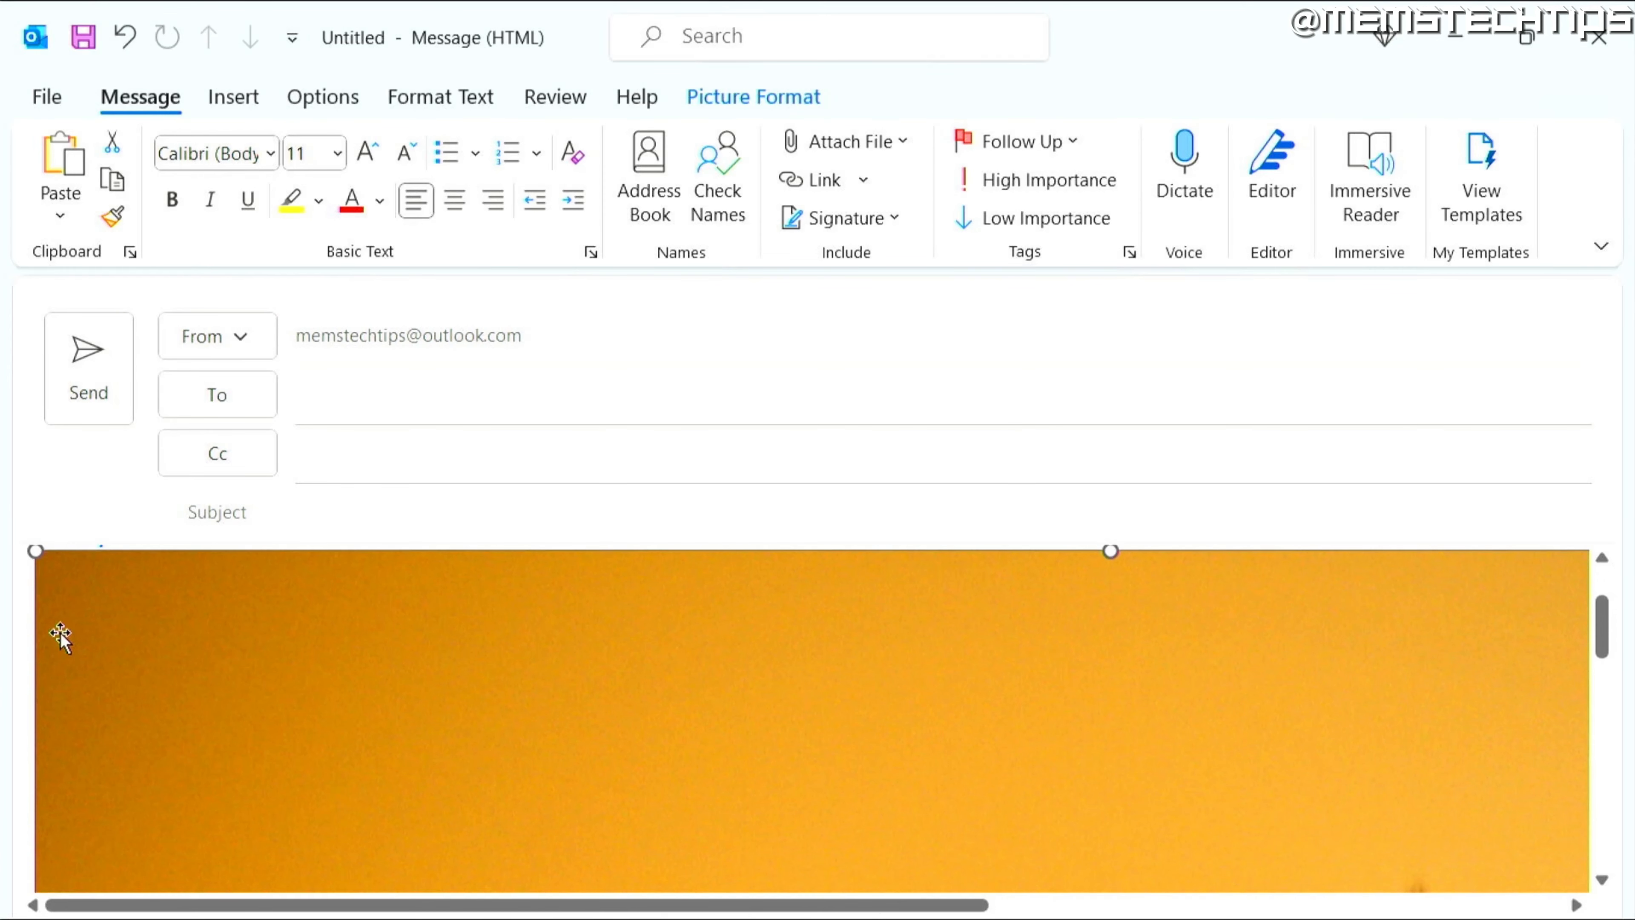
drag(35, 551, 704, 876)
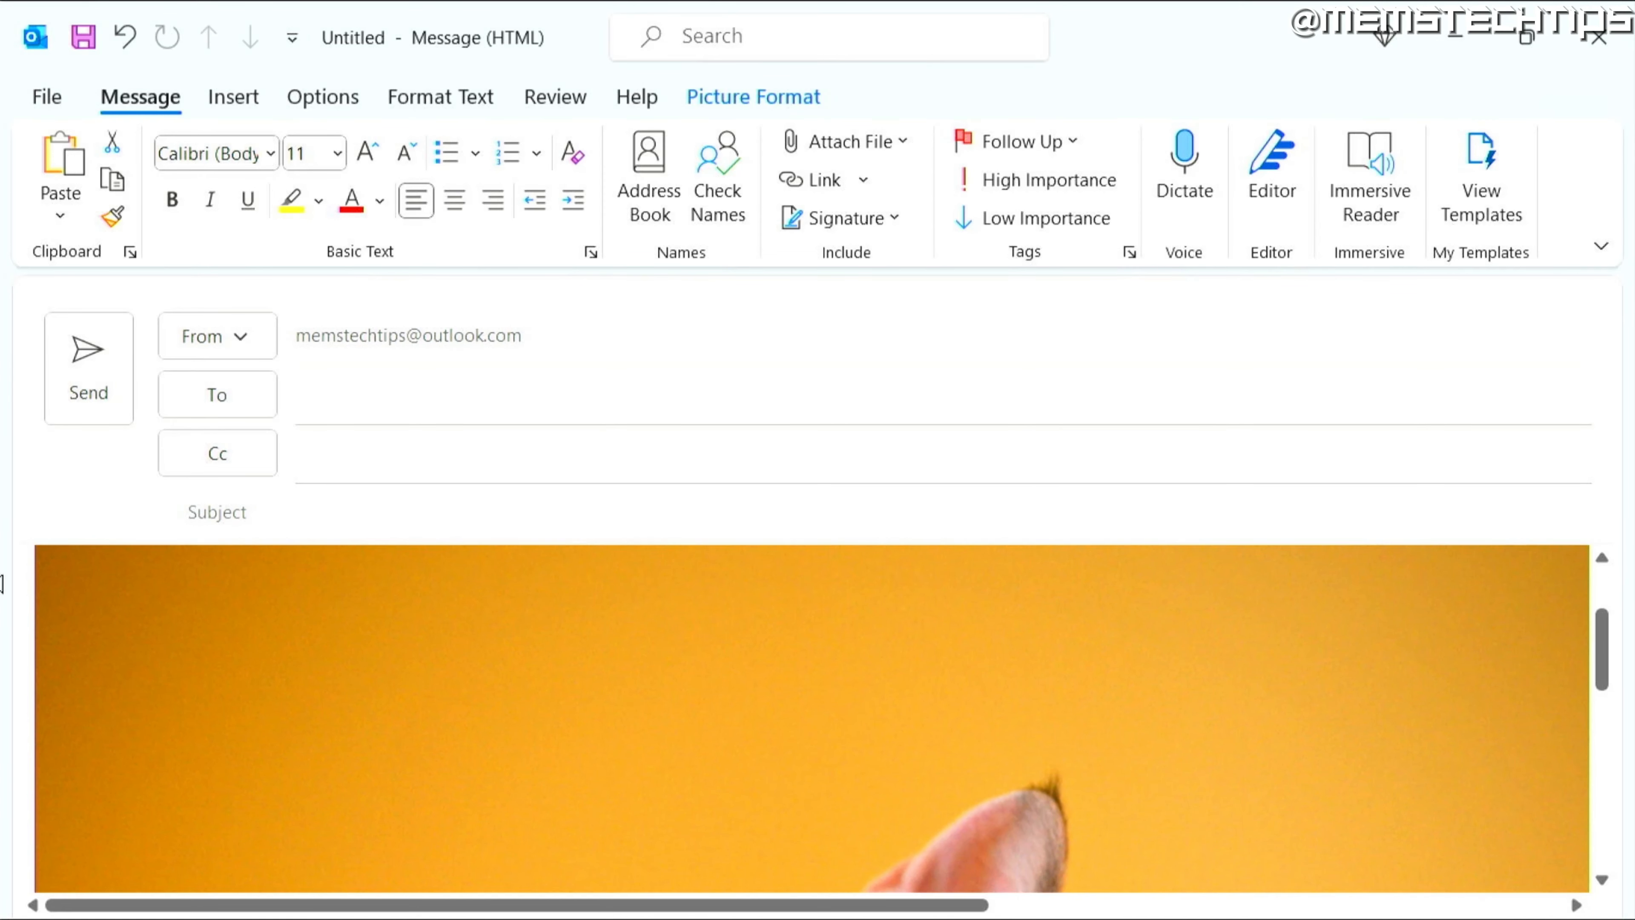
drag(33, 672, 241, 737)
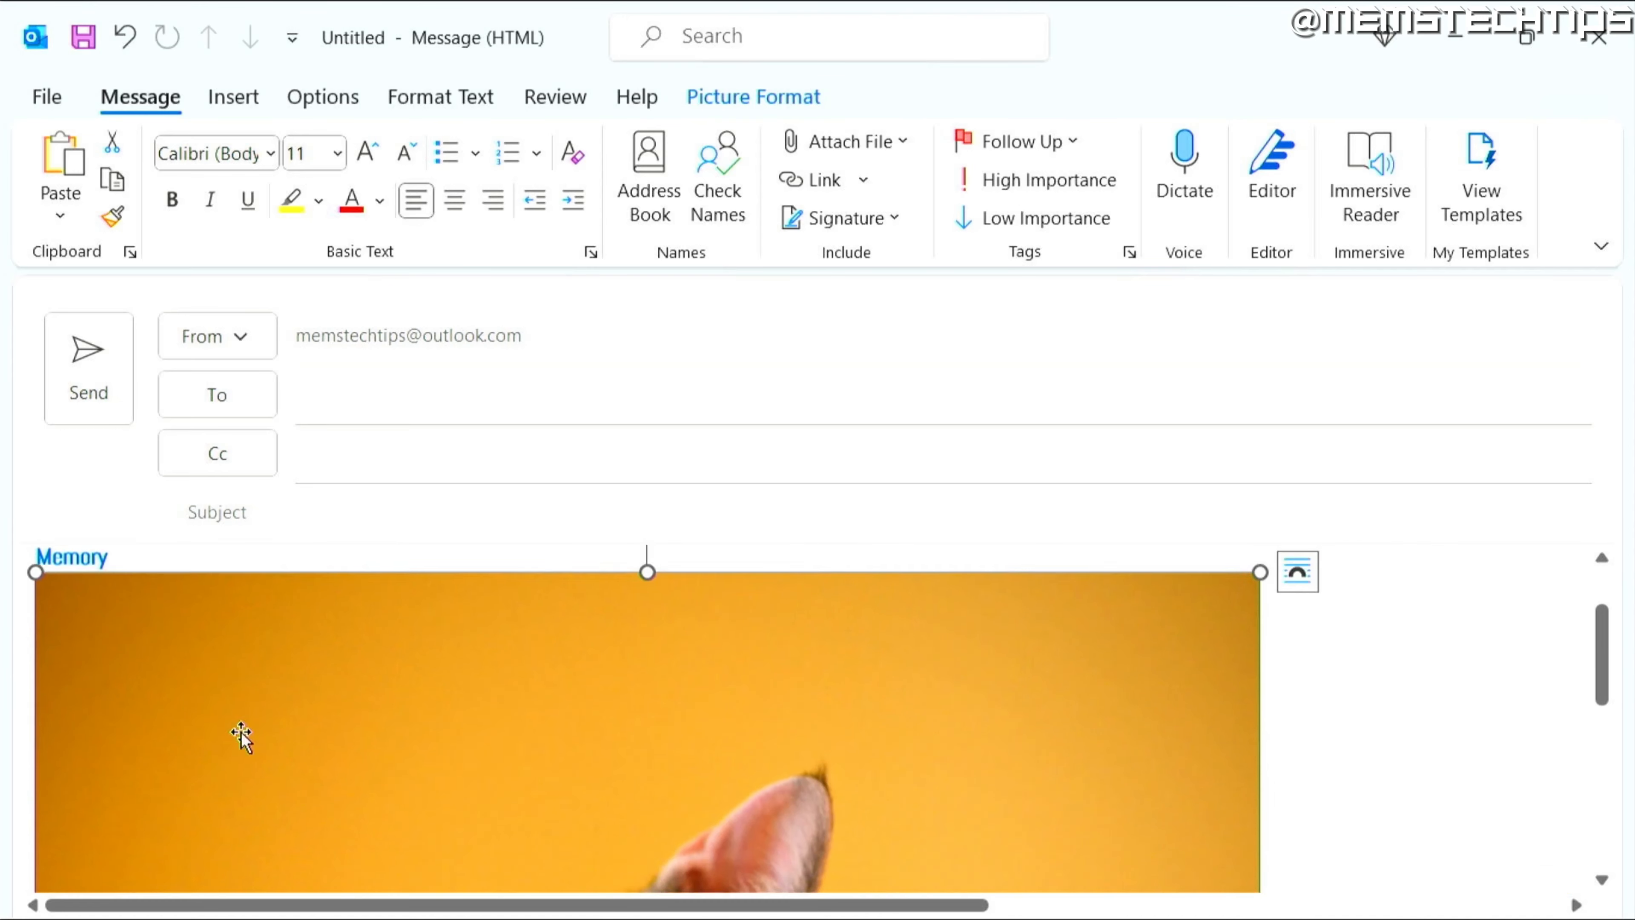
drag(26, 551, 404, 688)
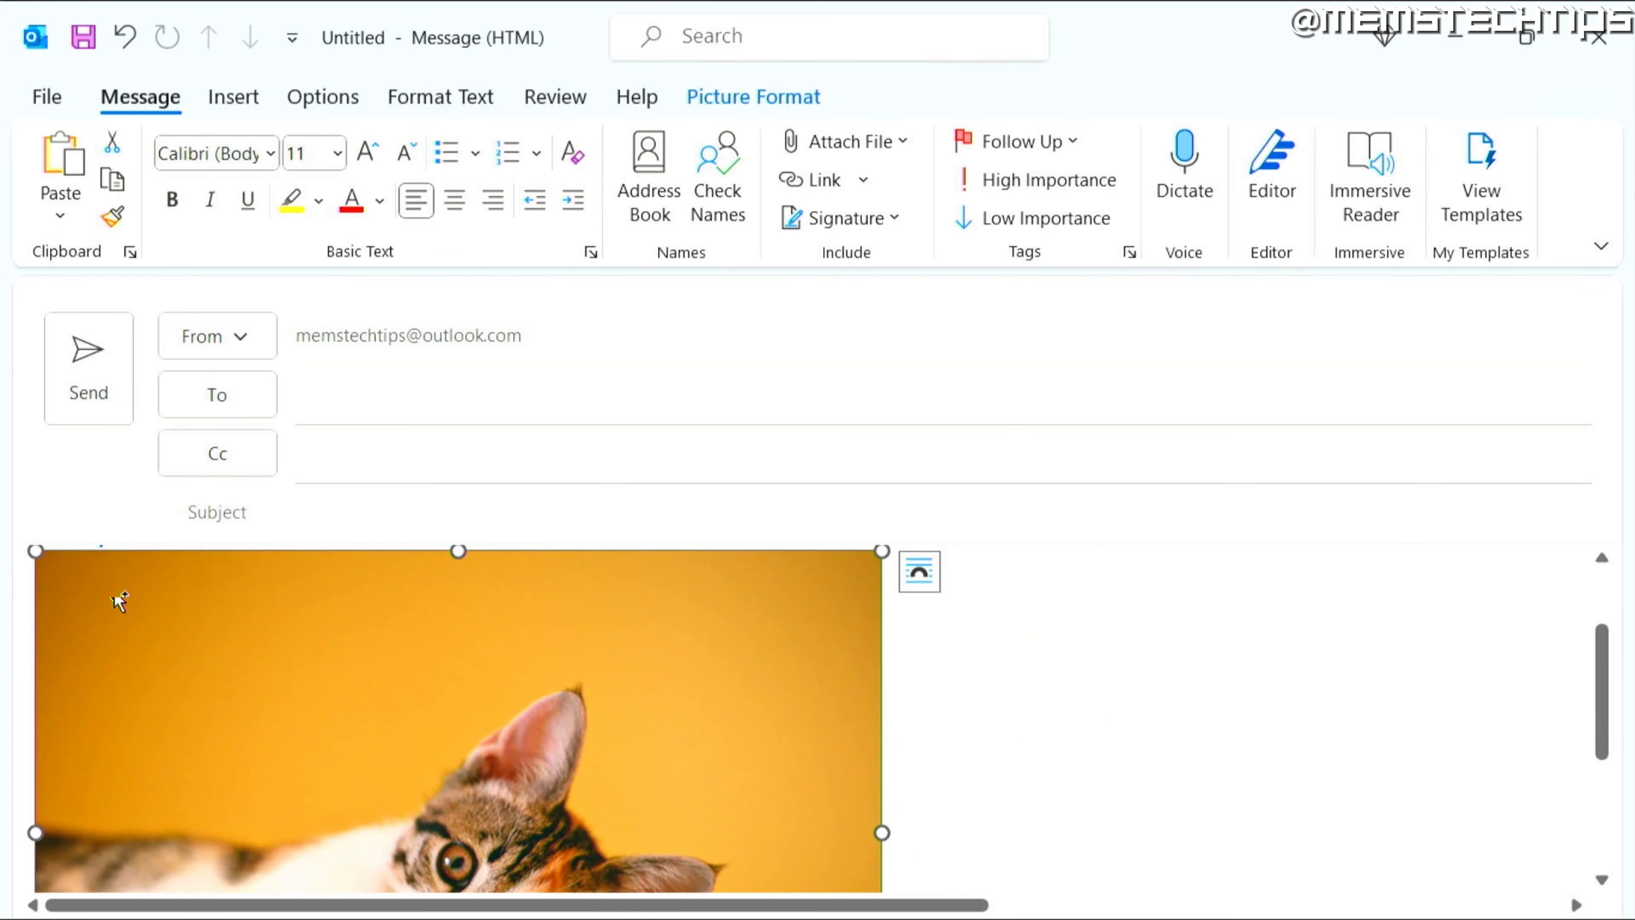
drag(35, 551, 267, 696)
scroll(146, 613, up, 1)
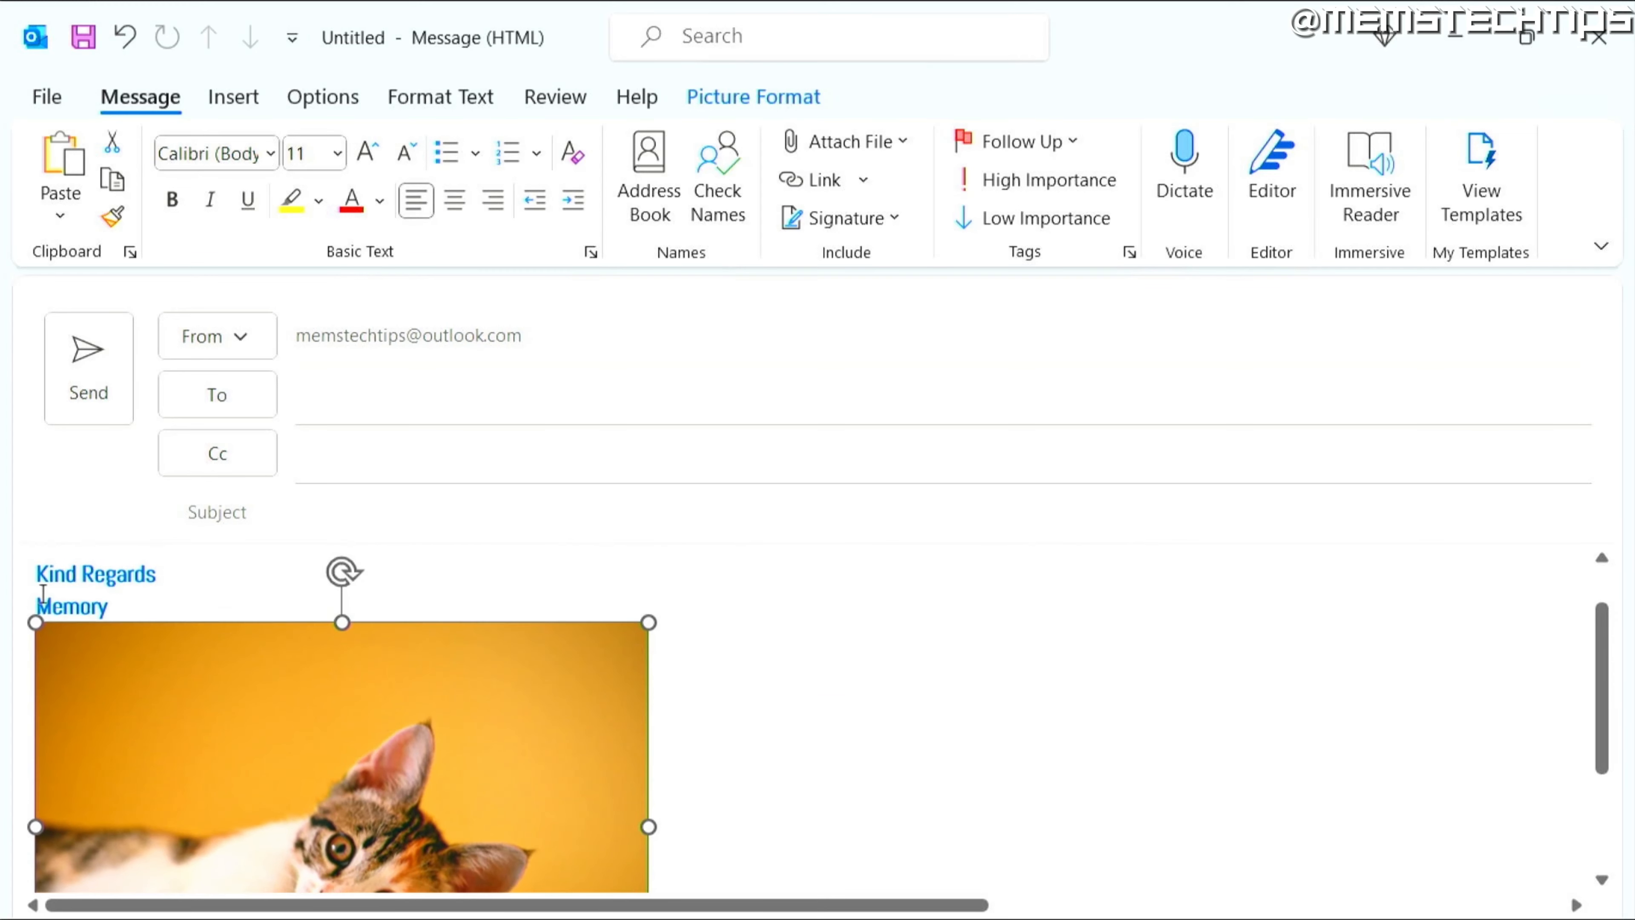
drag(36, 623, 394, 783)
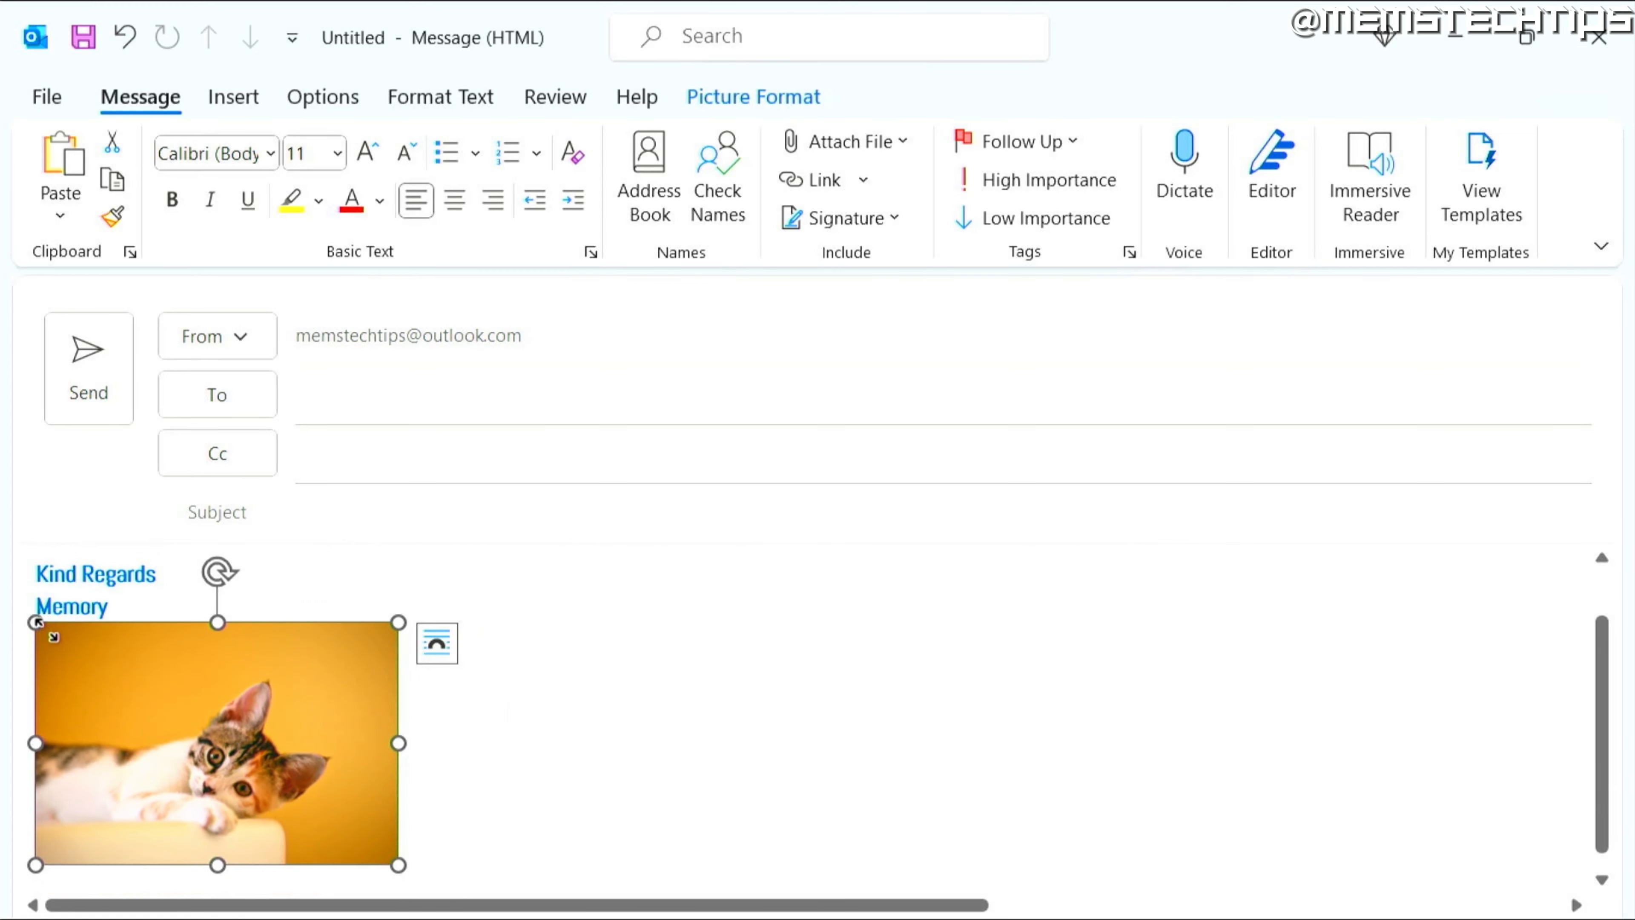
drag(37, 623, 173, 706)
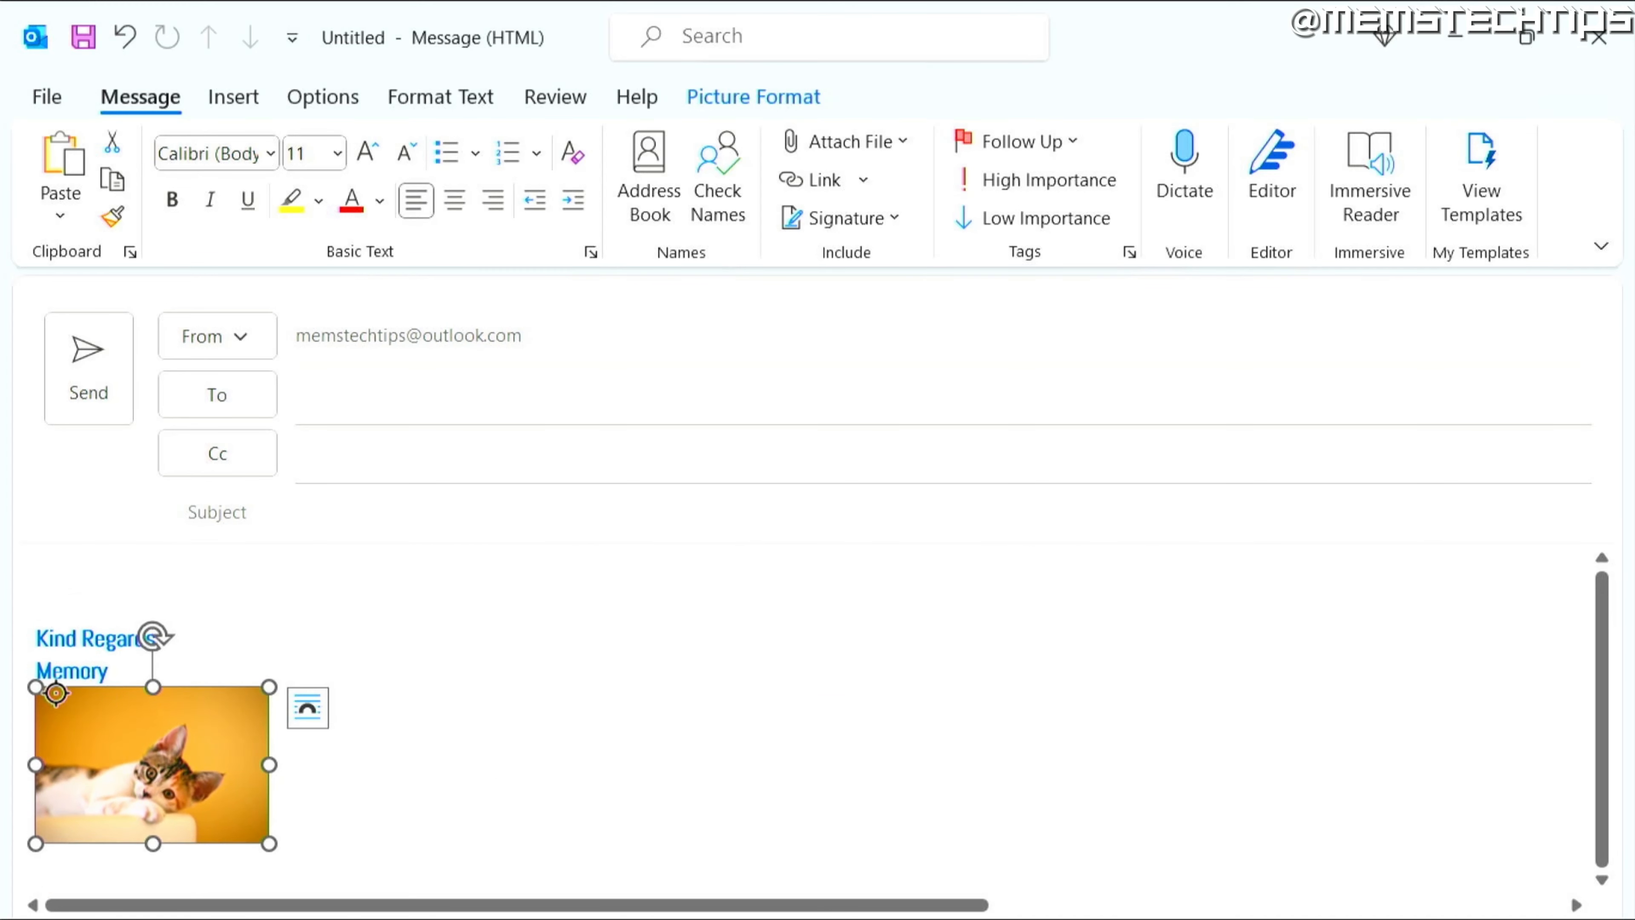
drag(36, 686, 66, 705)
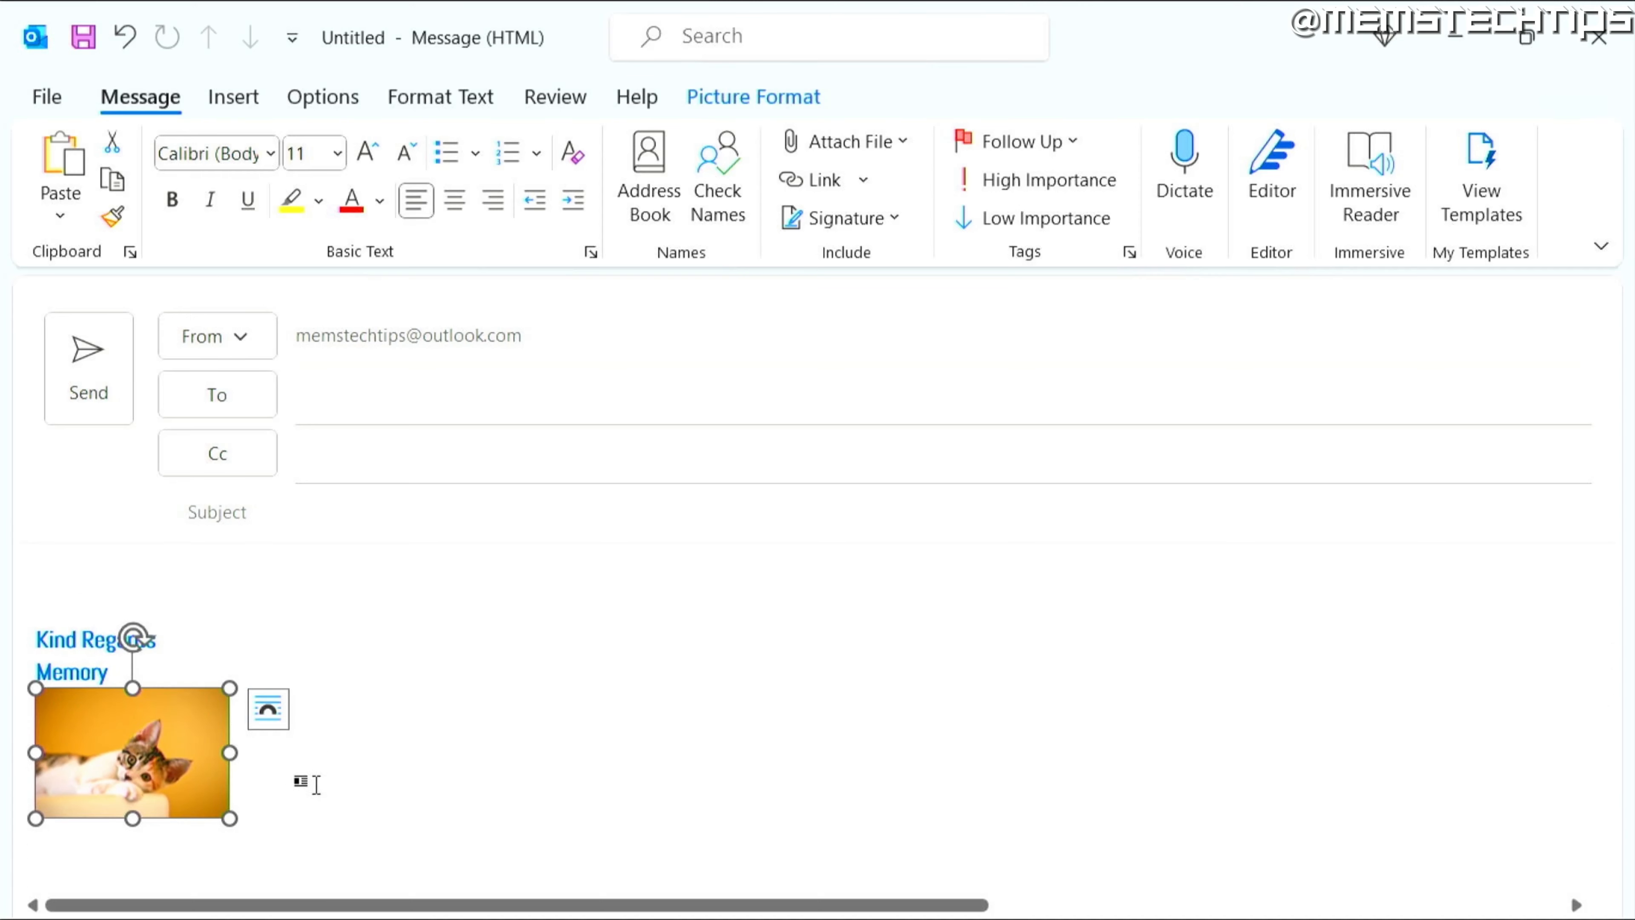
- Reduce the thumbnail under the signature text slightly further, keeping its proportions, and deselect it
click(305, 778)
click(129, 747)
click(358, 778)
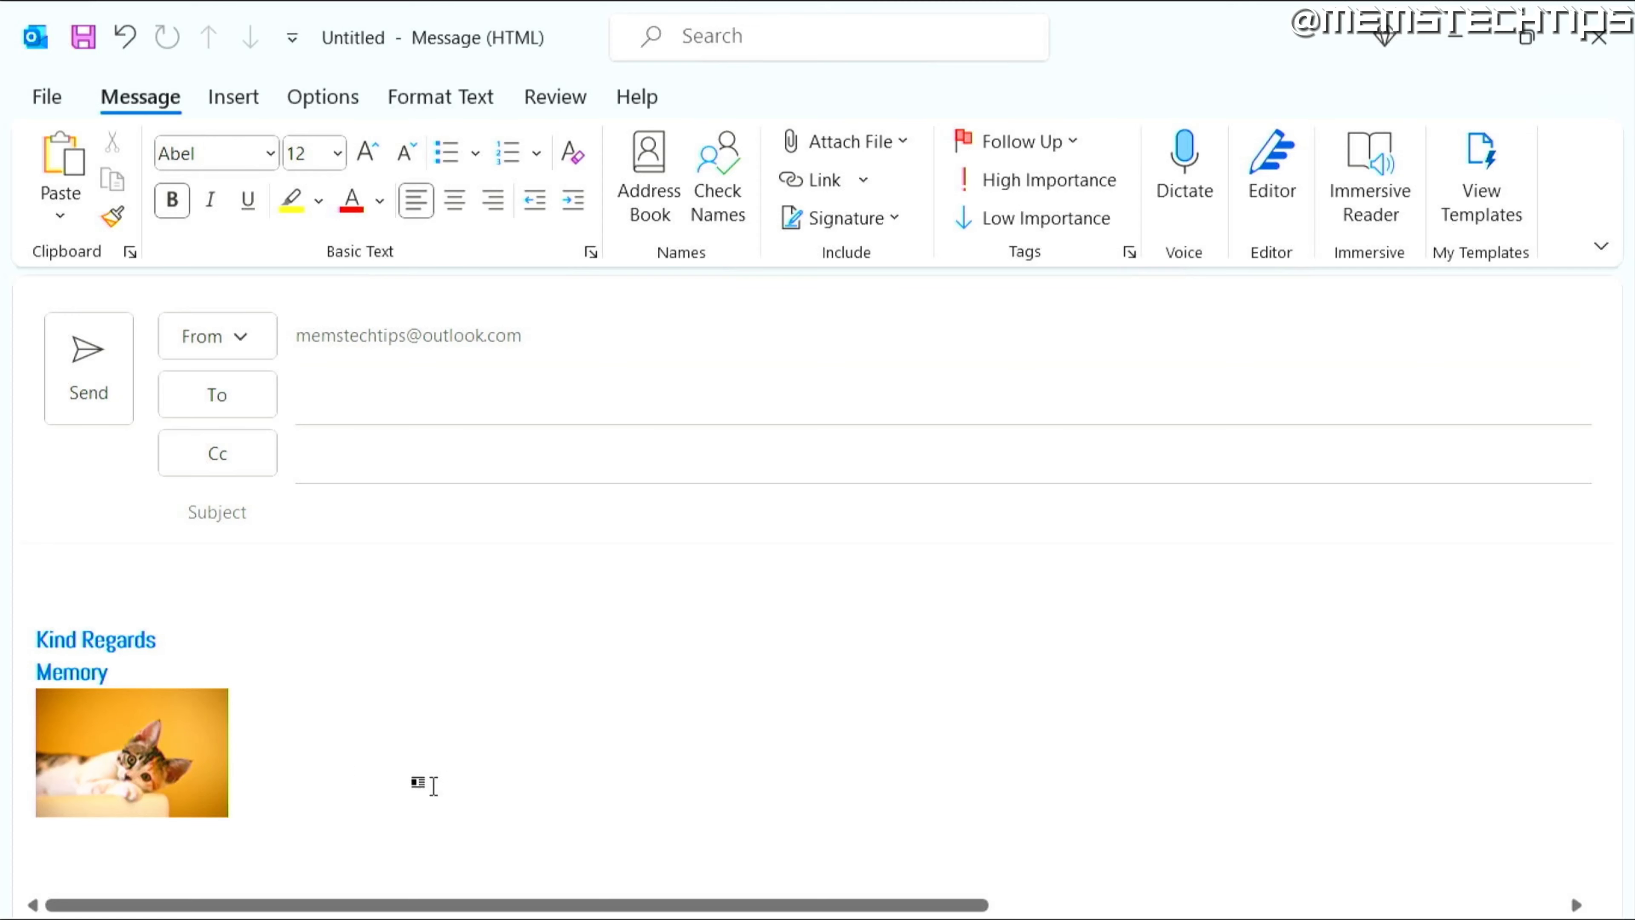
click(87, 750)
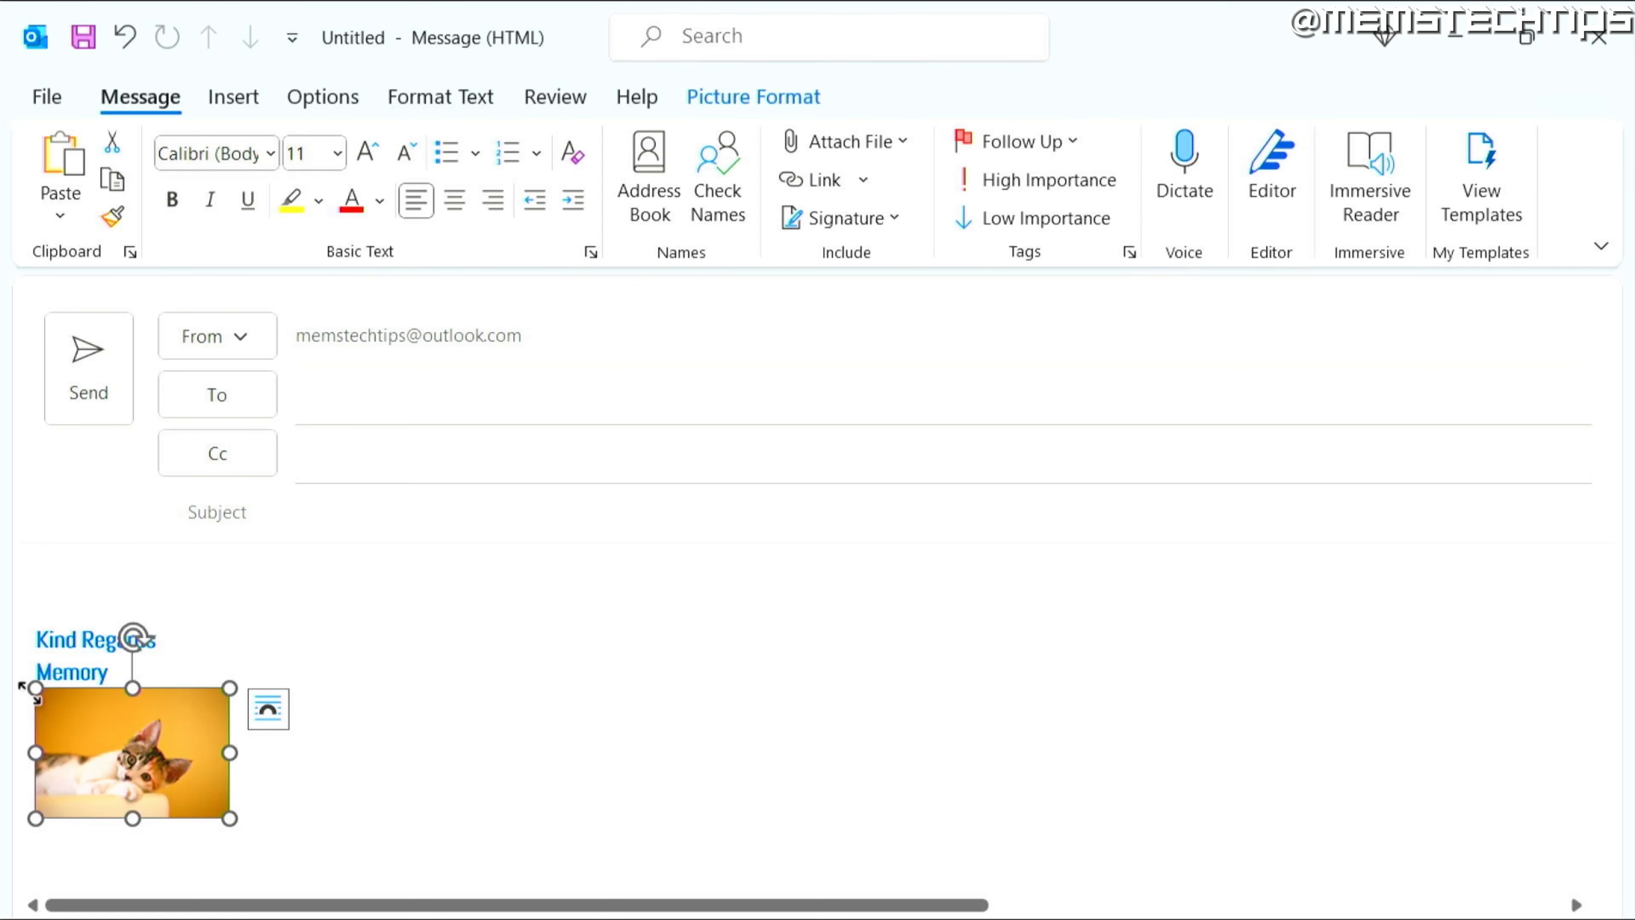
drag(31, 684, 43, 694)
click(314, 770)
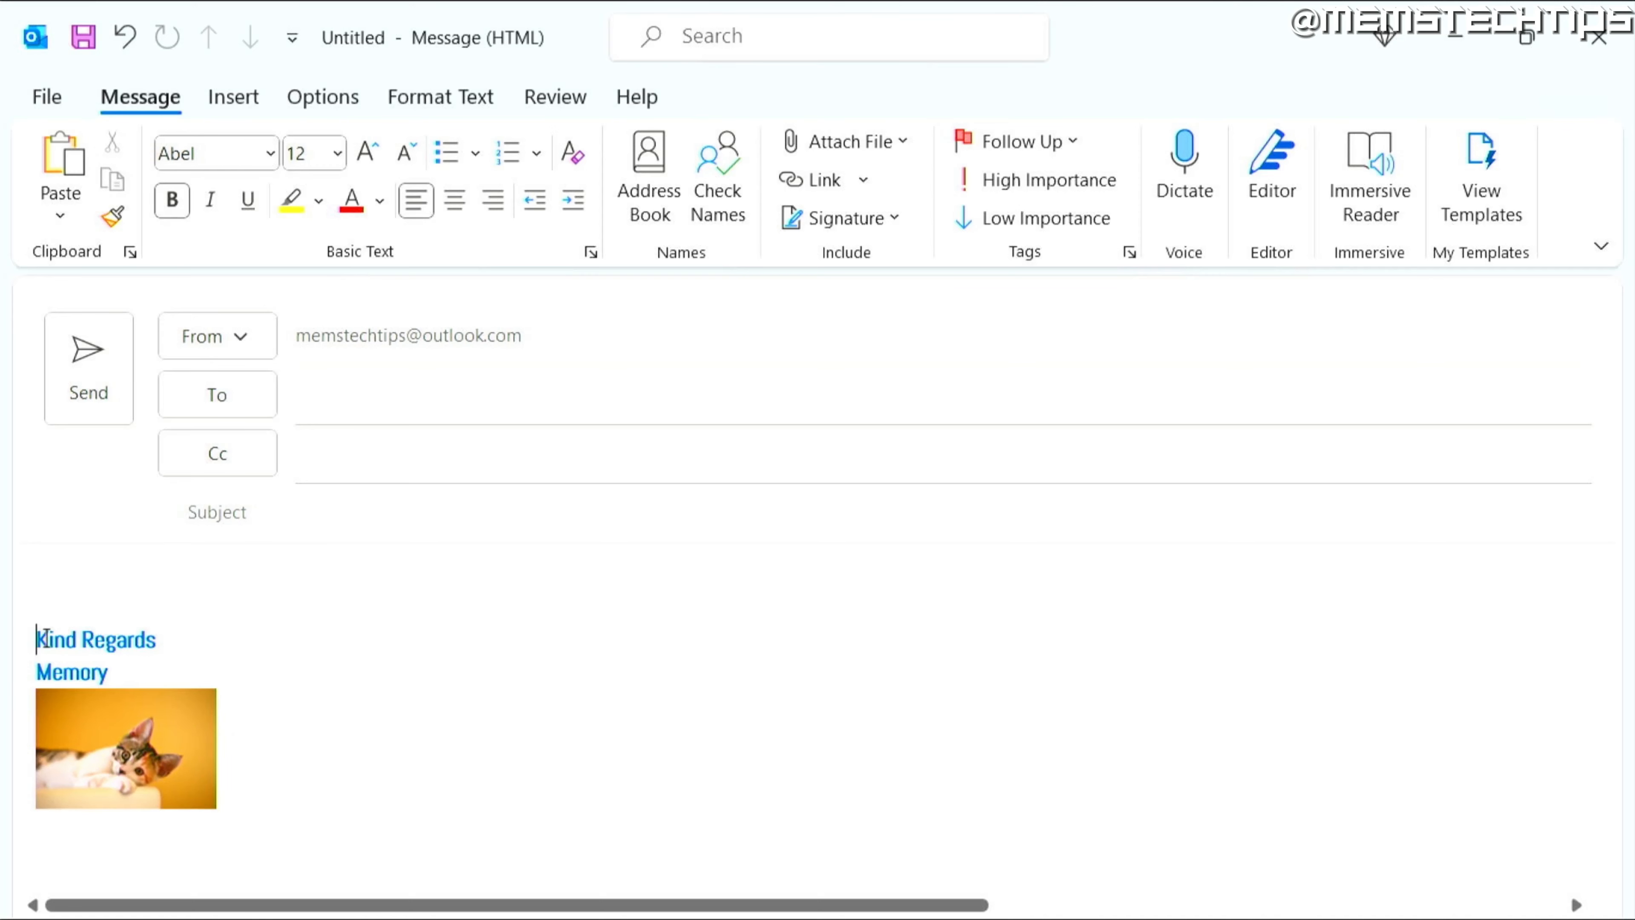
- Copy the signature text together with the resized picture from the message body
drag(45, 639, 172, 683)
drag(203, 751, 226, 832)
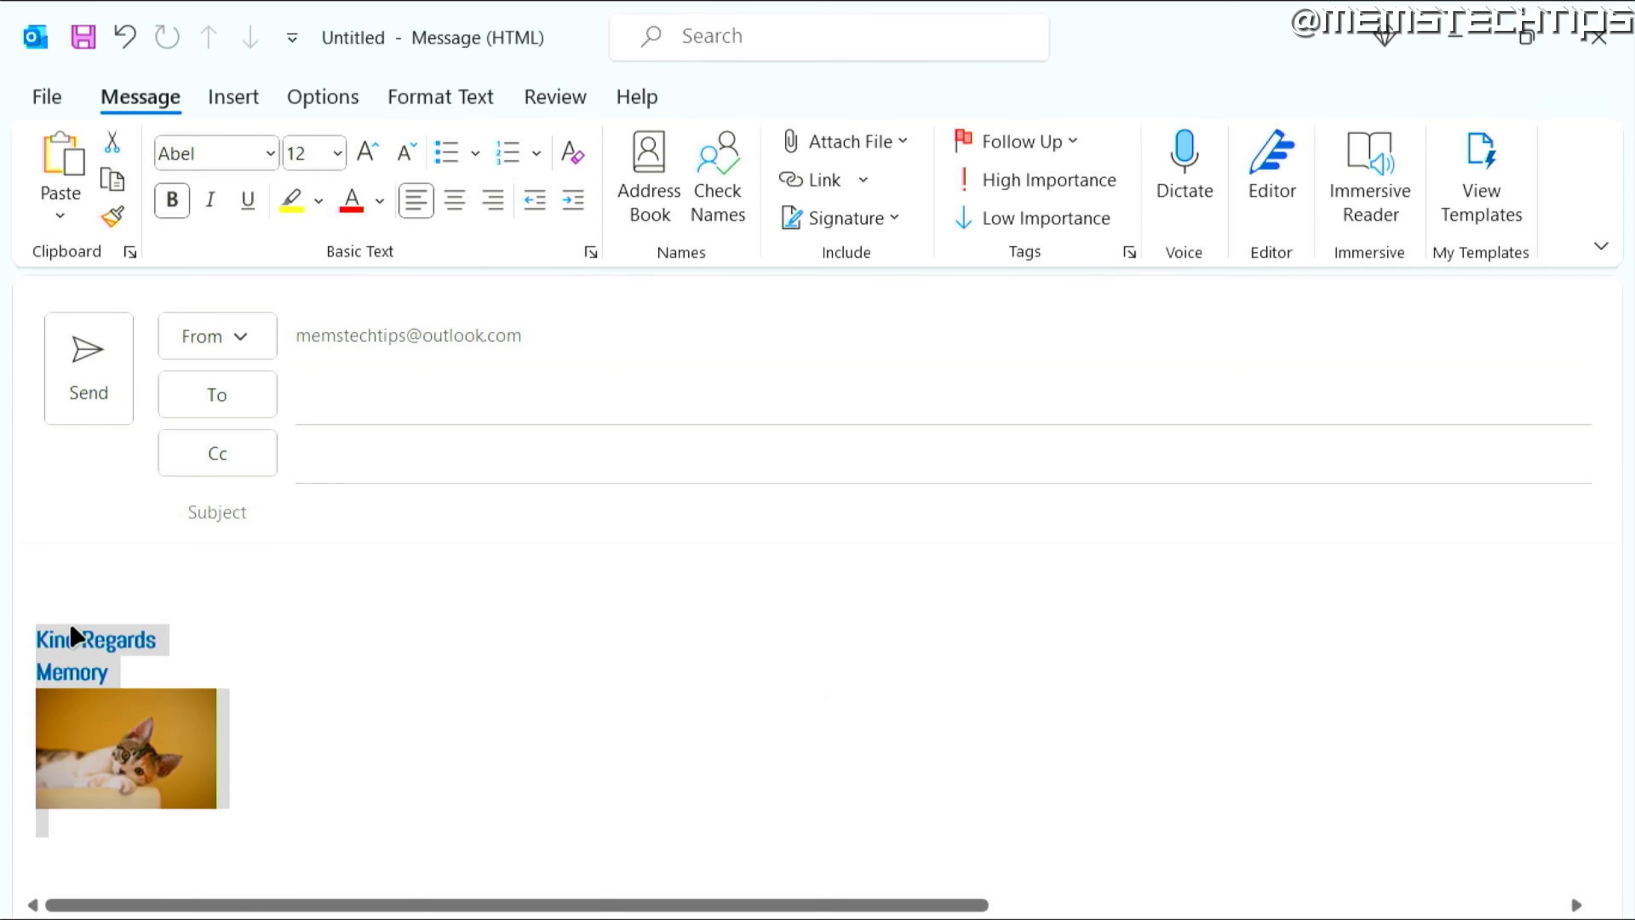
key(ctrl+c)
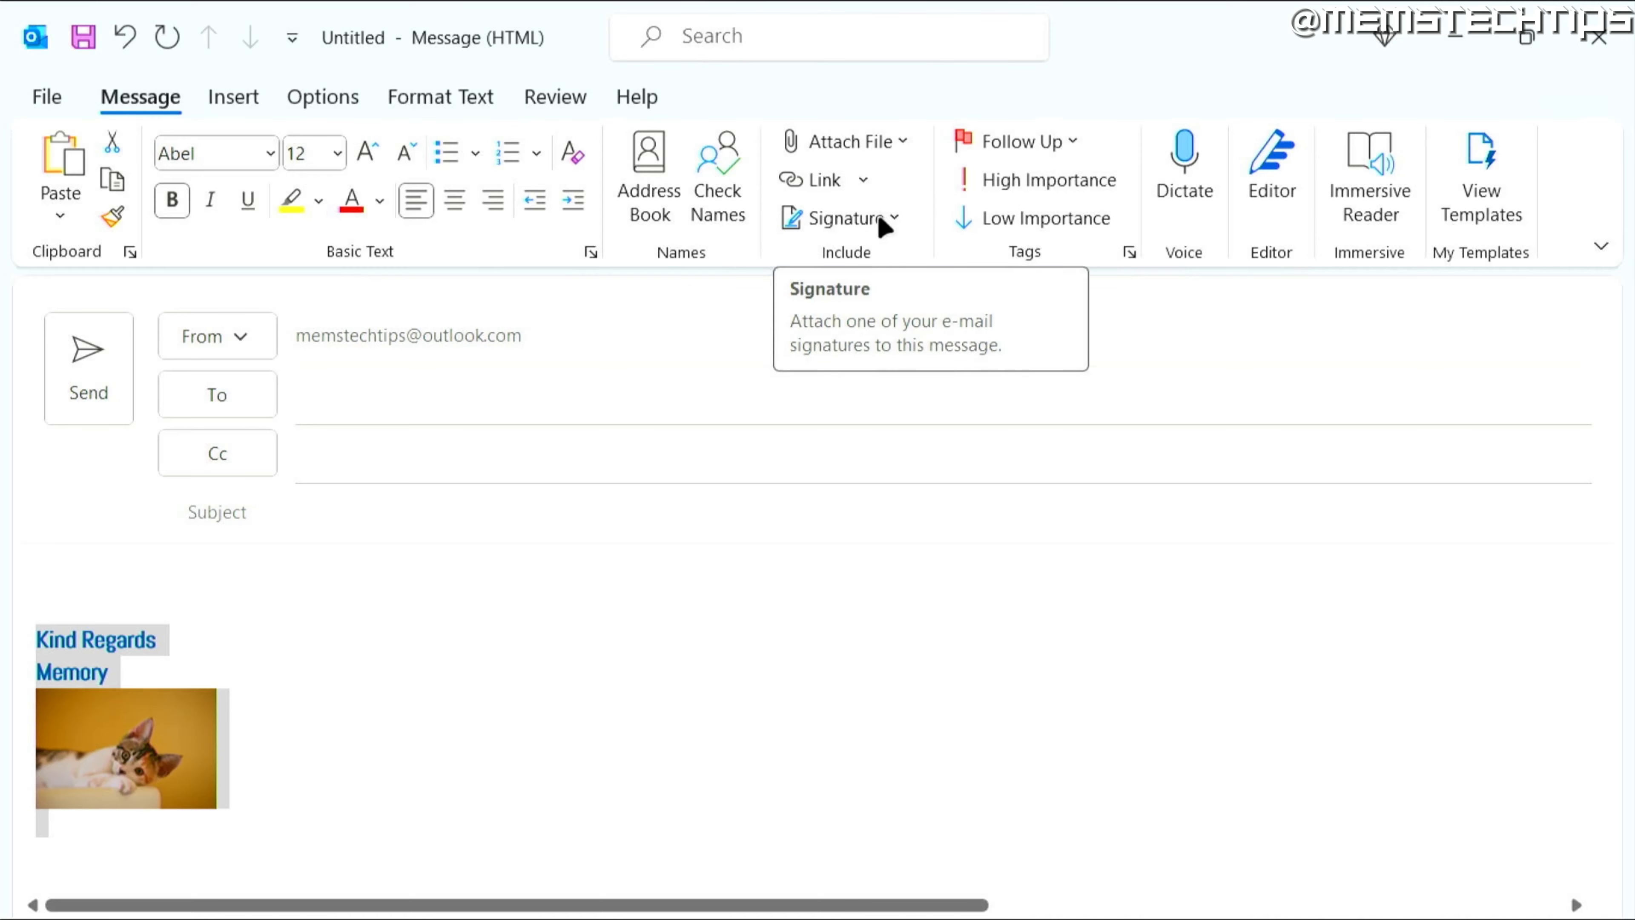
- Open the Test signature for editing from the message and delete its existing text and oversized picture
click(1603, 251)
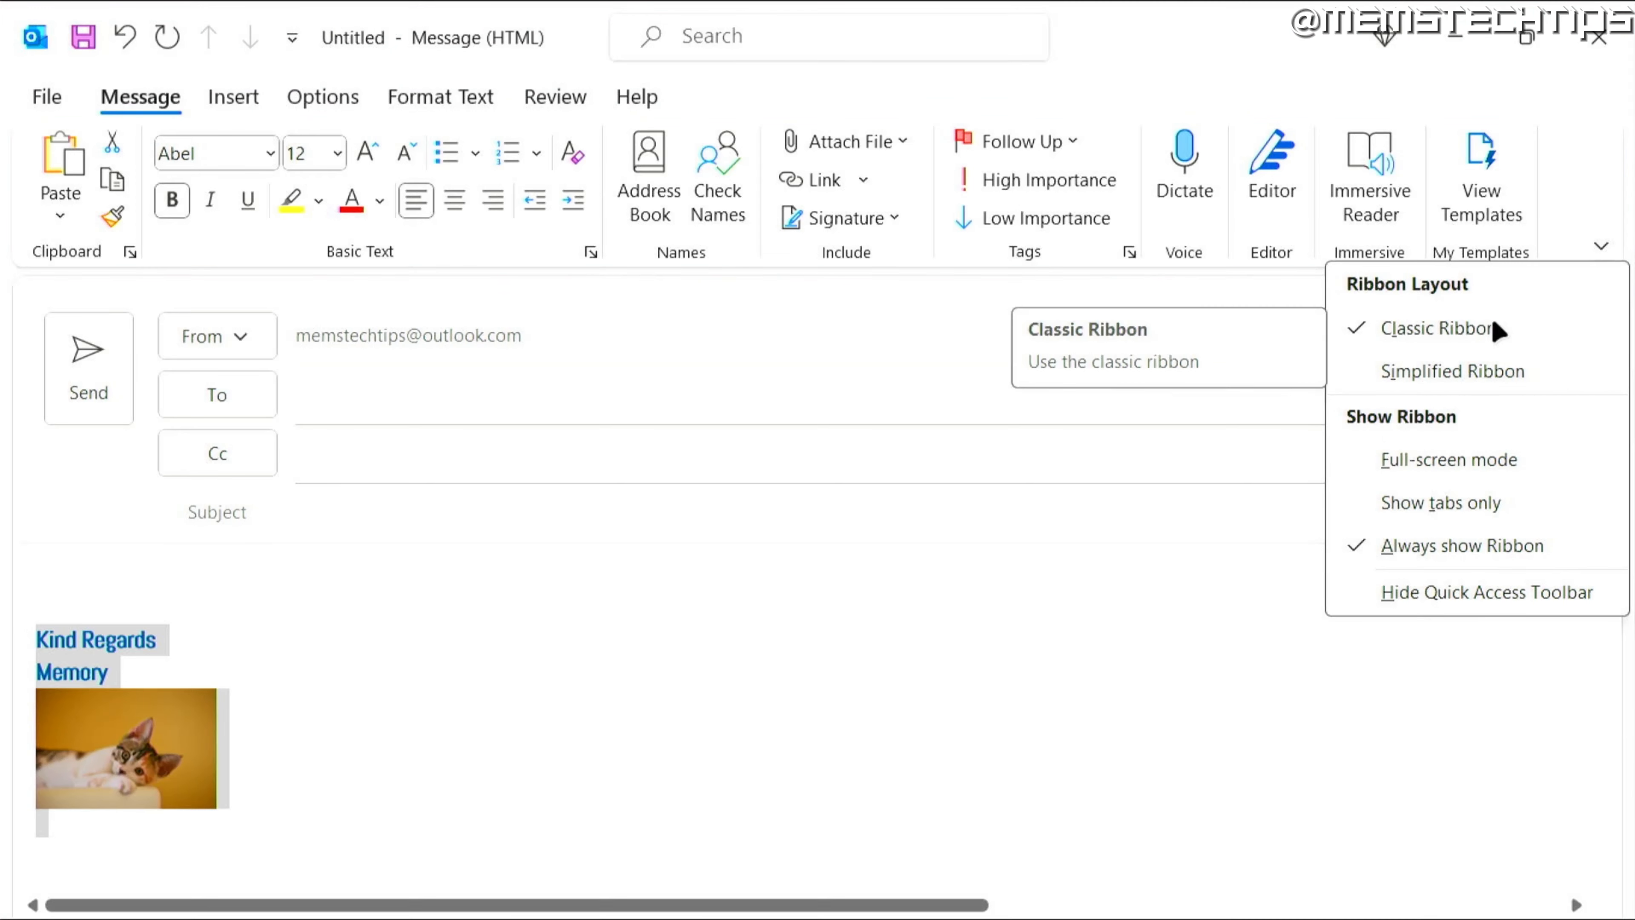
click(870, 220)
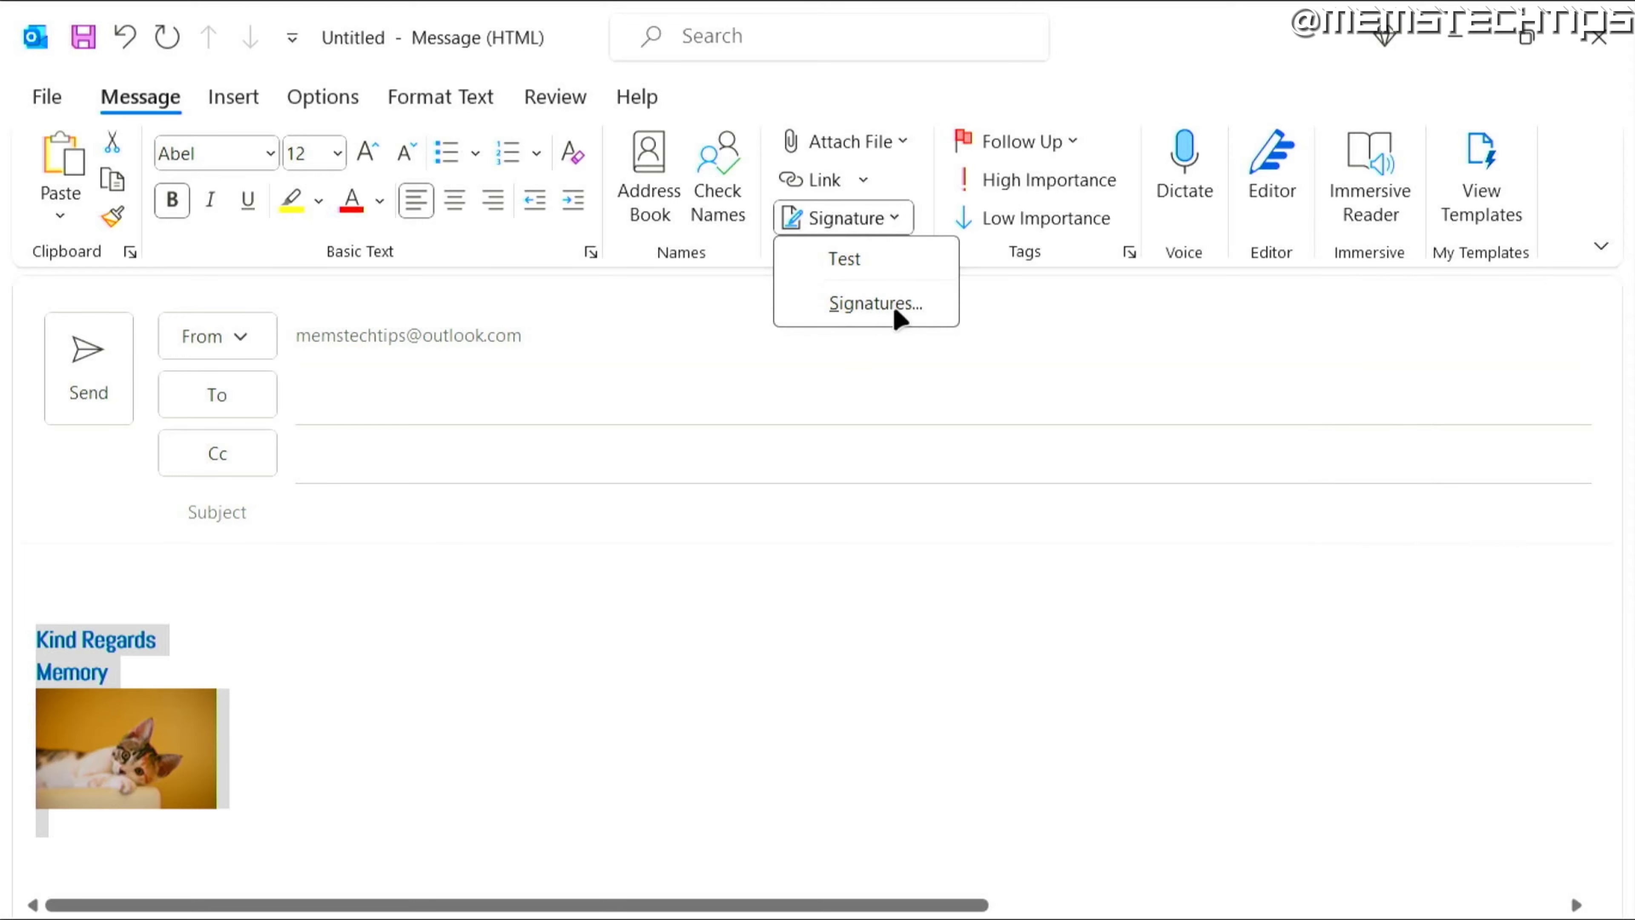
click(875, 303)
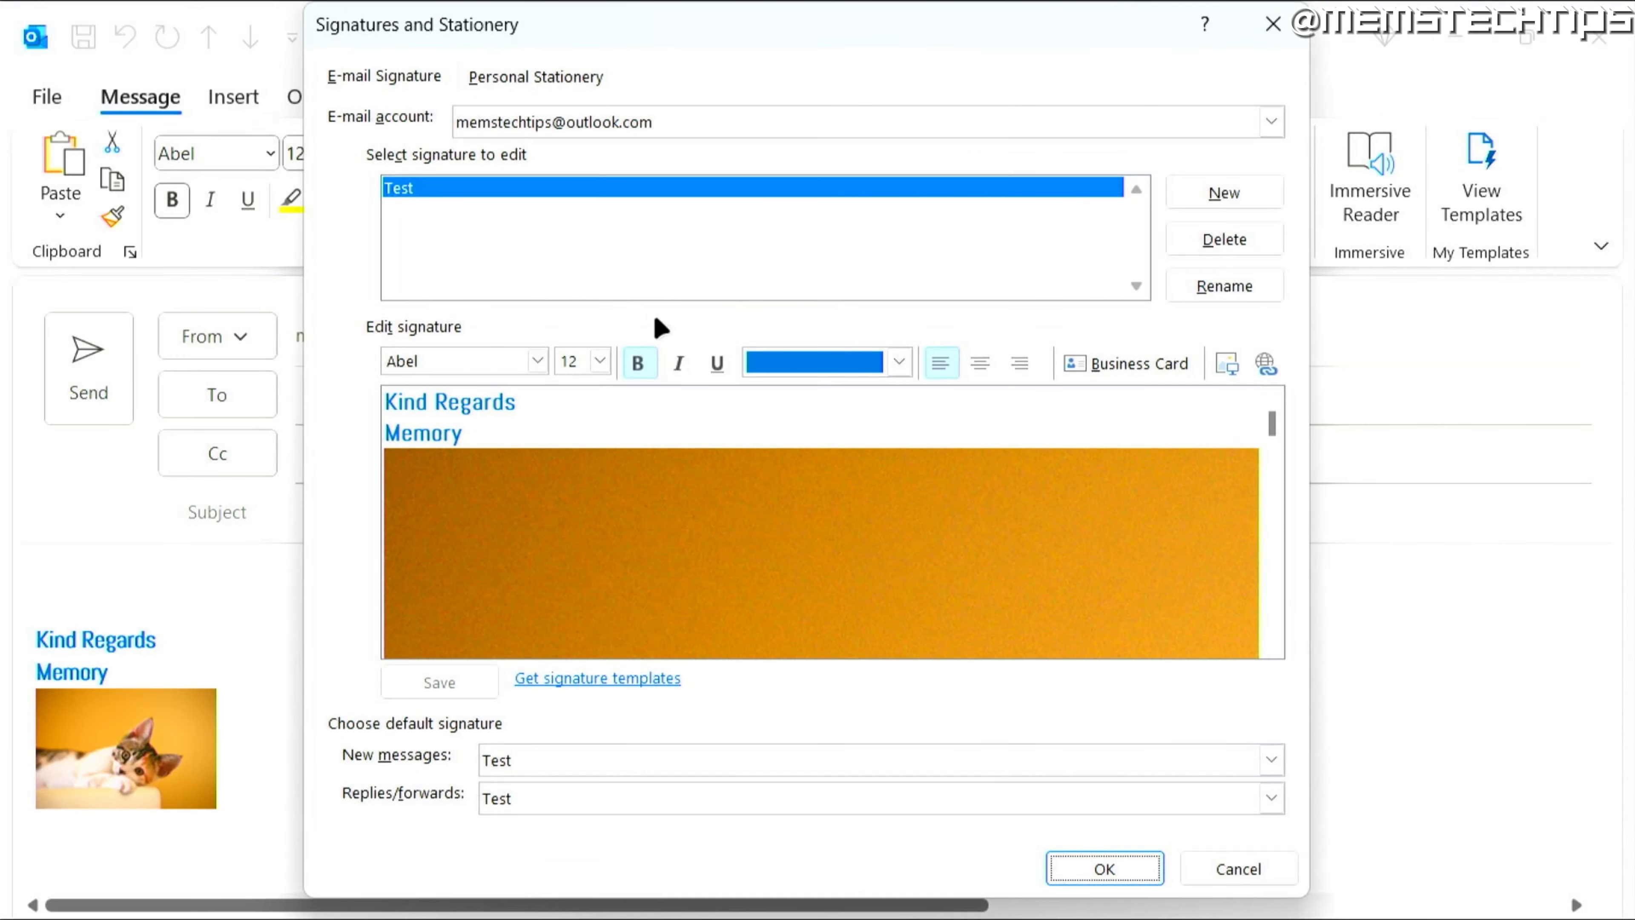
click(419, 192)
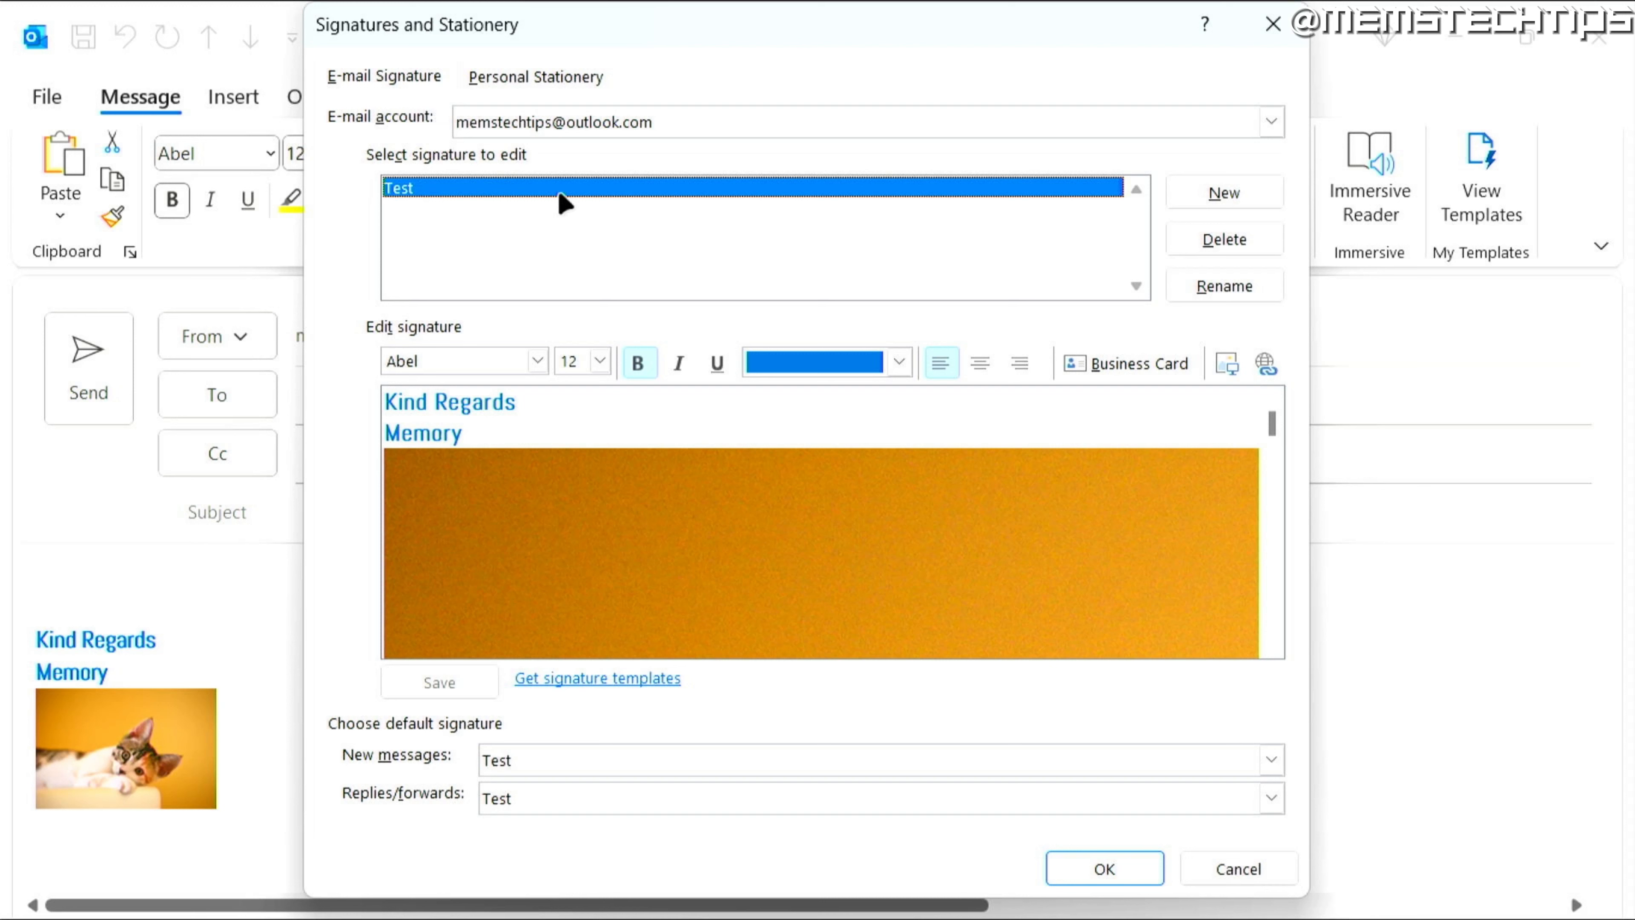
click(482, 437)
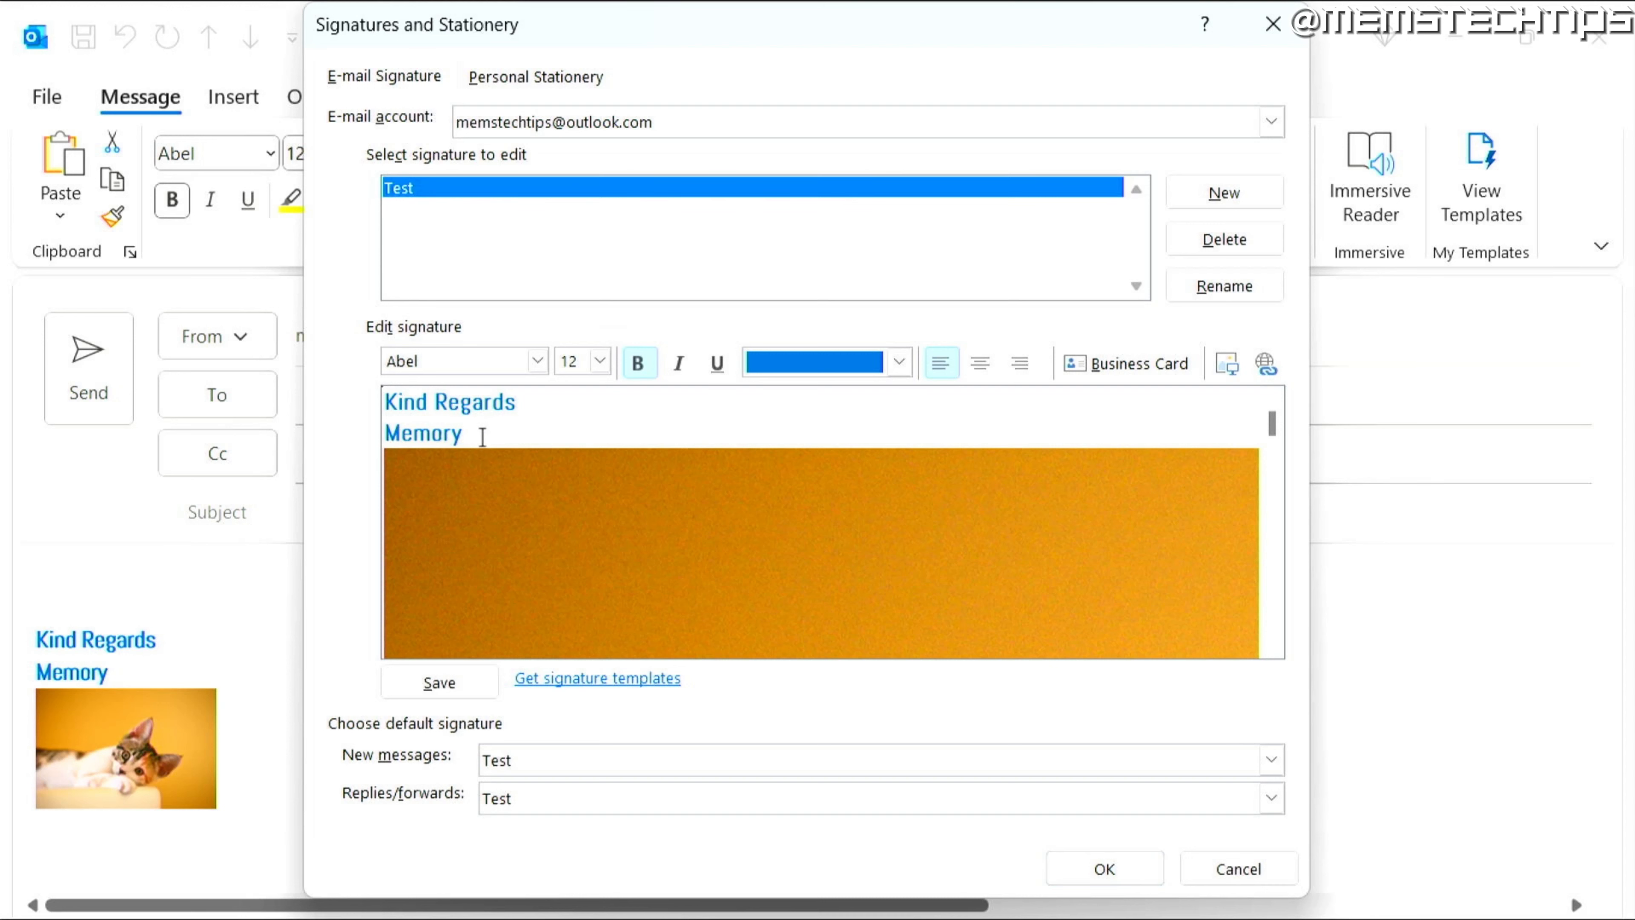
drag(481, 437, 365, 405)
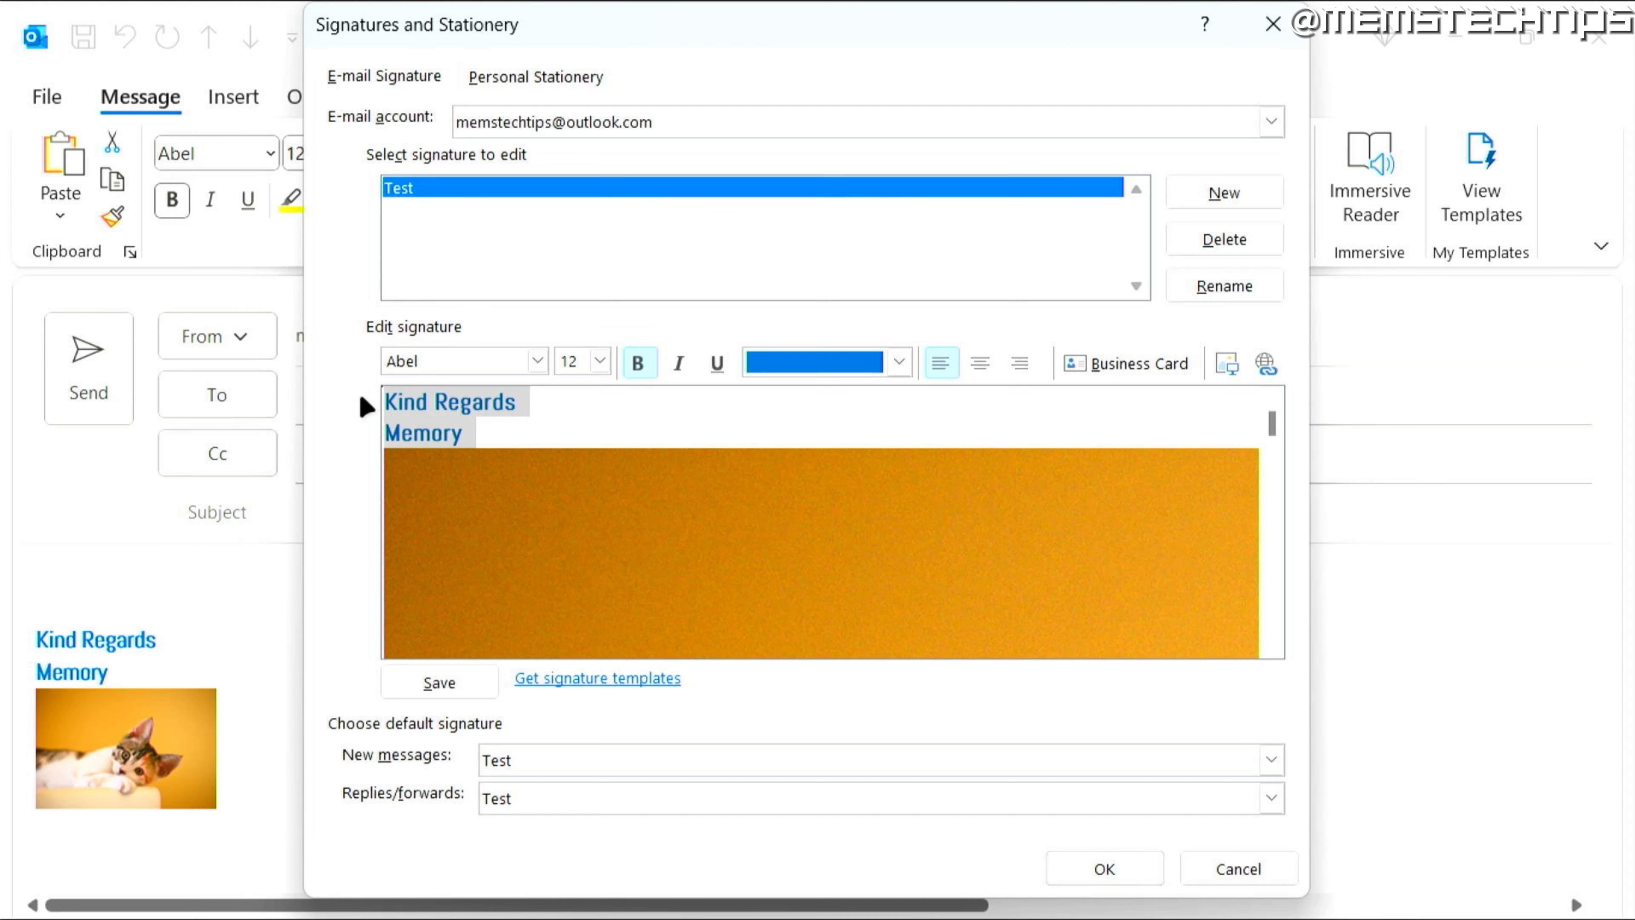
key(Delete)
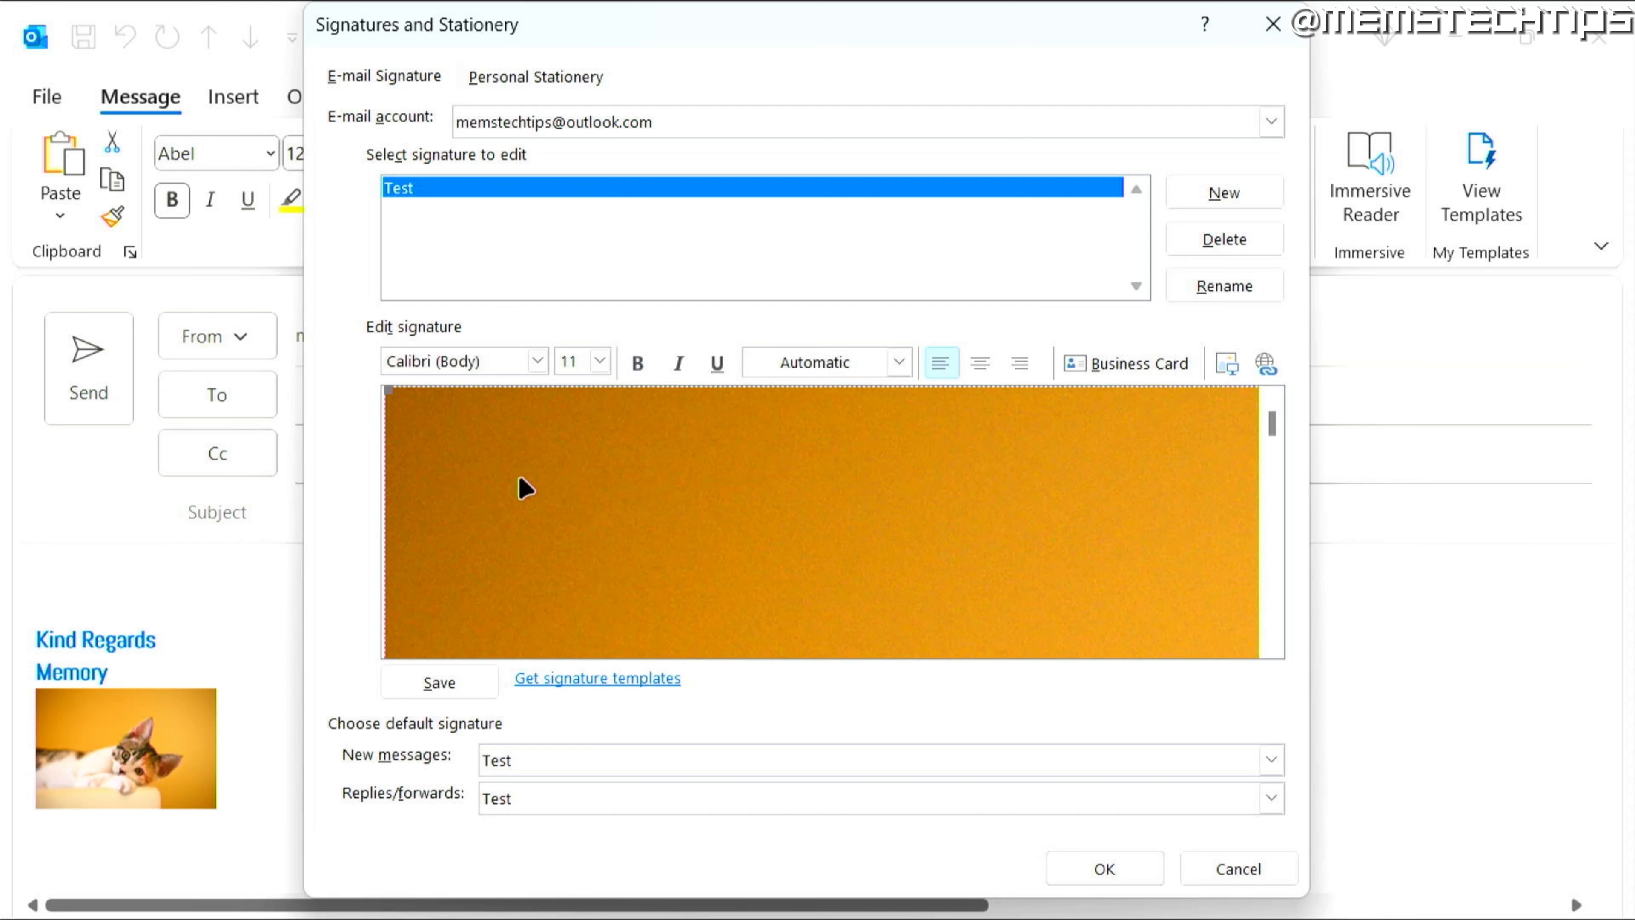
key(Delete)
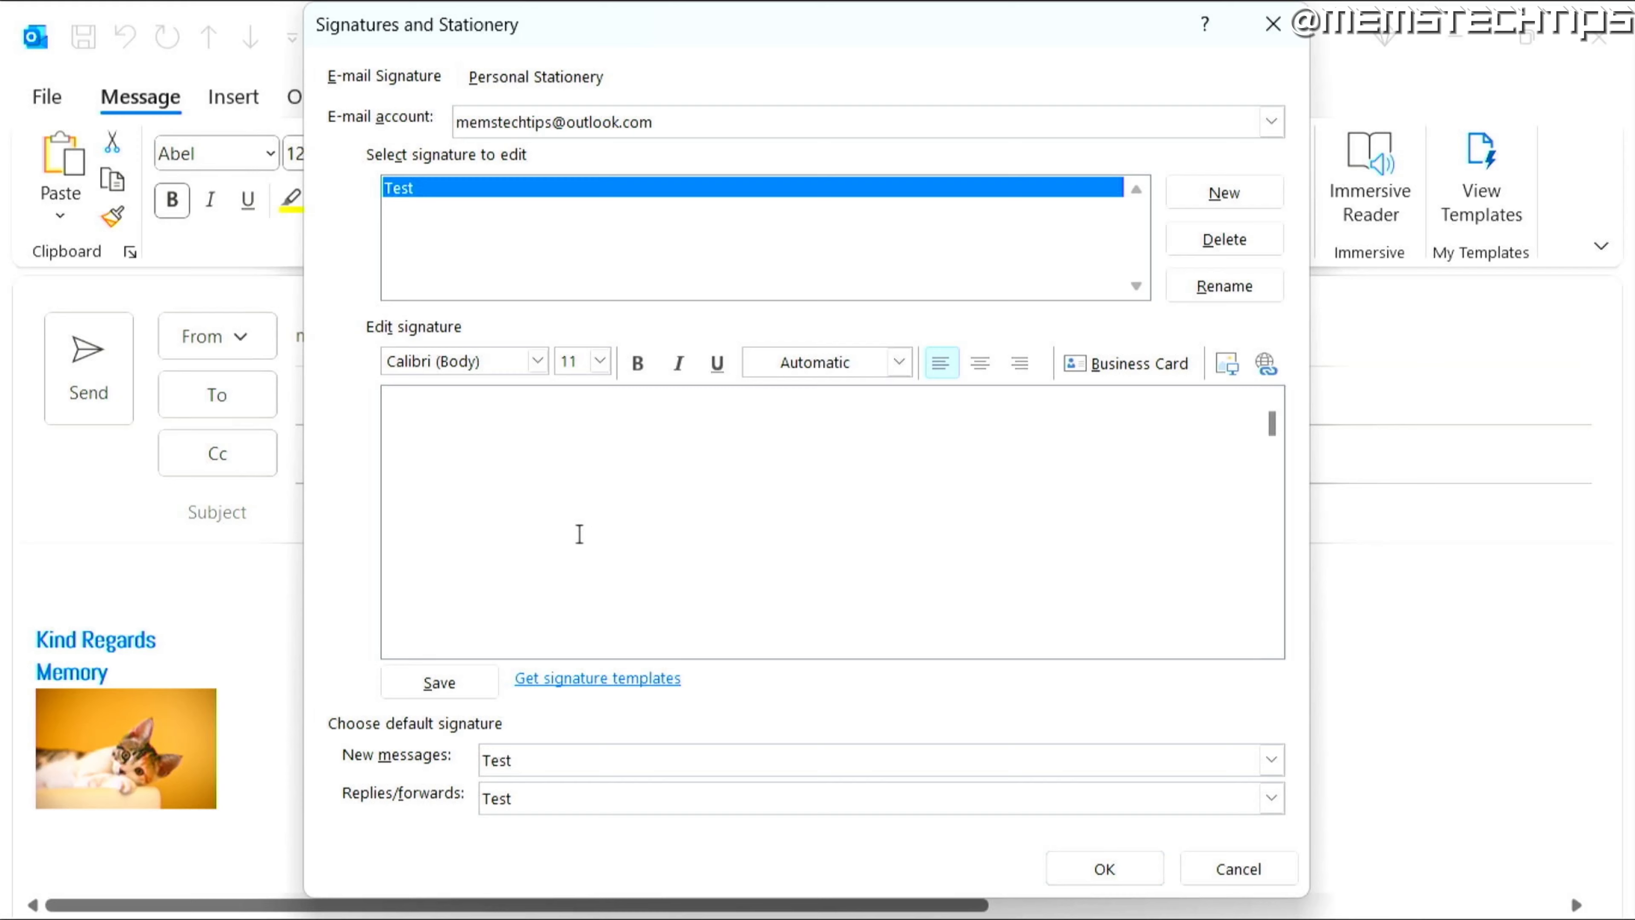
- Paste the copied signature with the small picture into Test, remove the trailing blank line, and save the signature
key(ctrl+v)
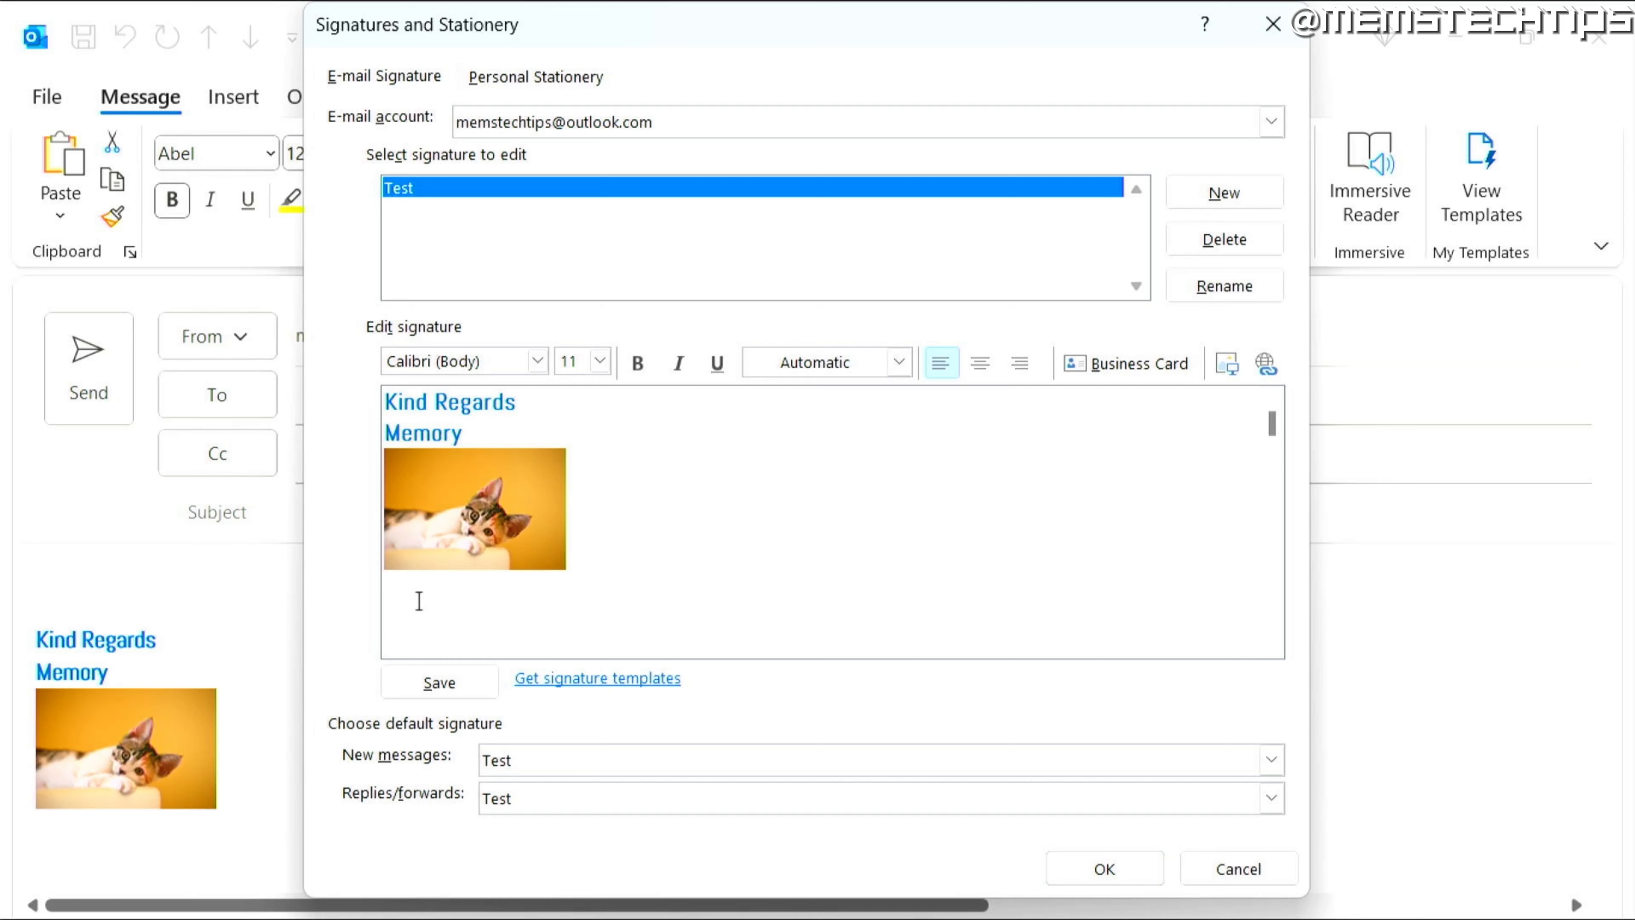
key(BackSpace)
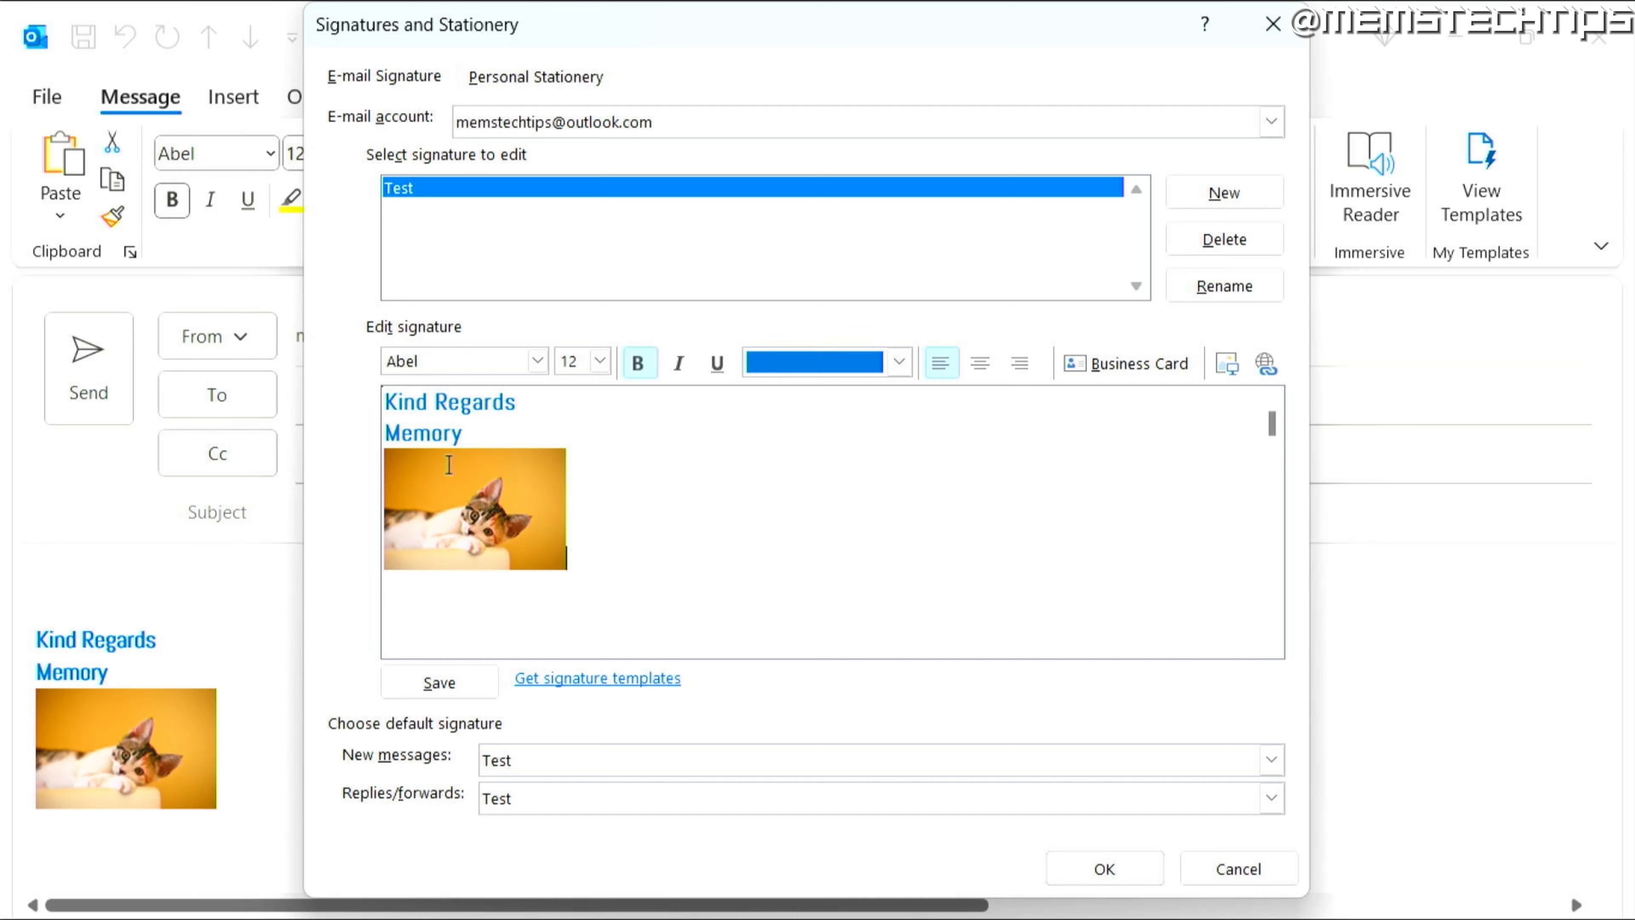
click(468, 690)
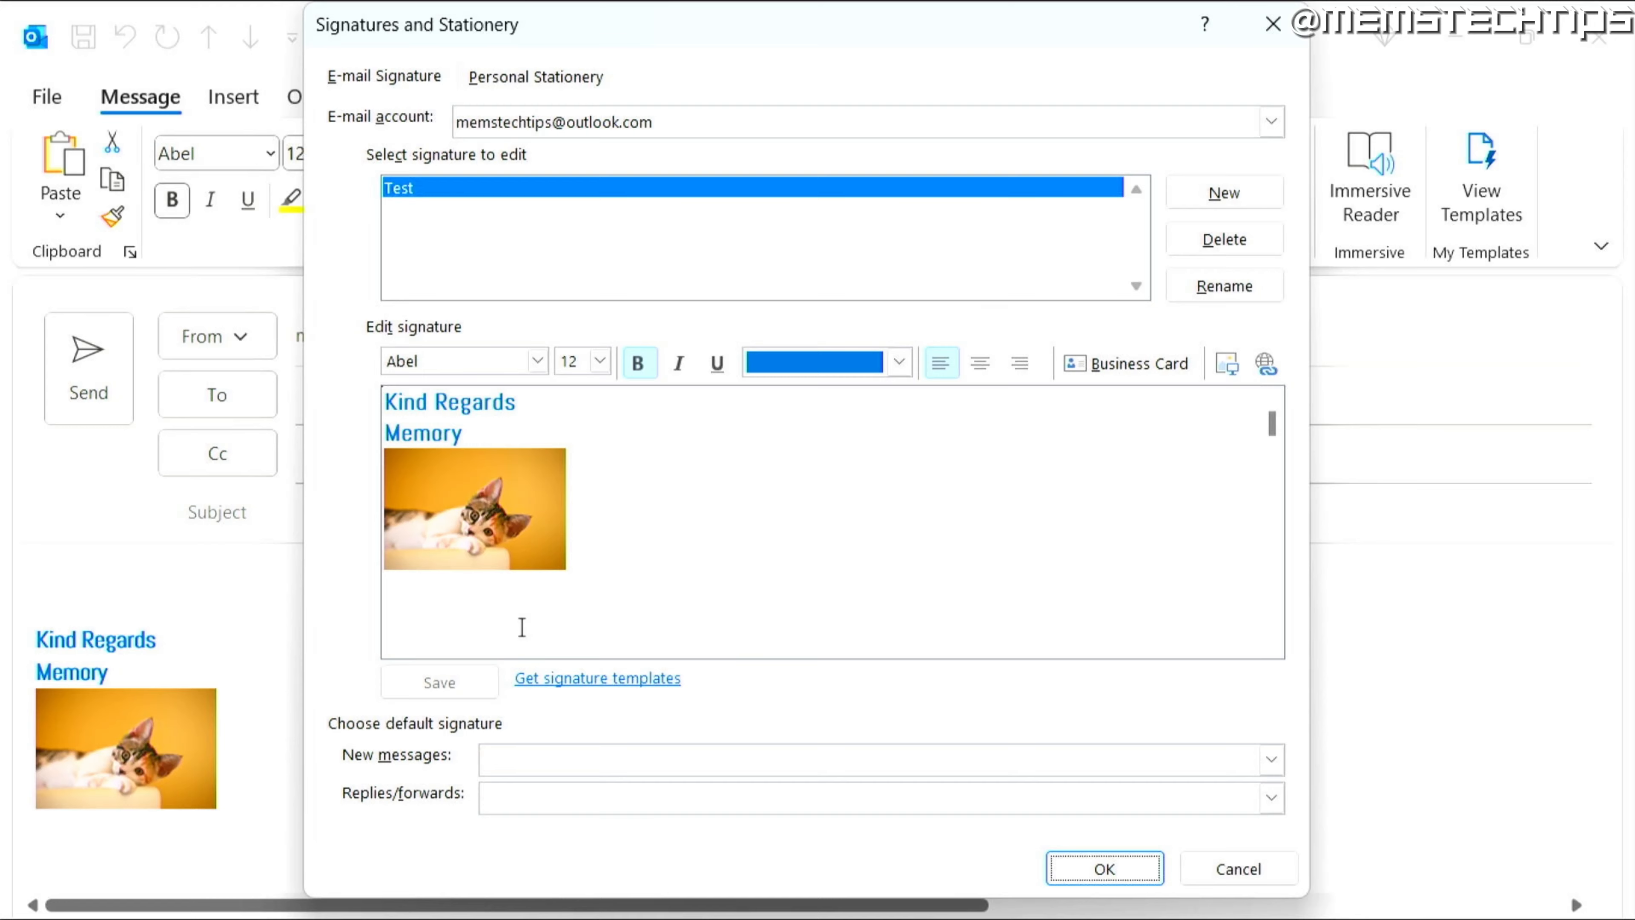
- Accept the signature settings and close the untitled message without saving its changes
click(1105, 870)
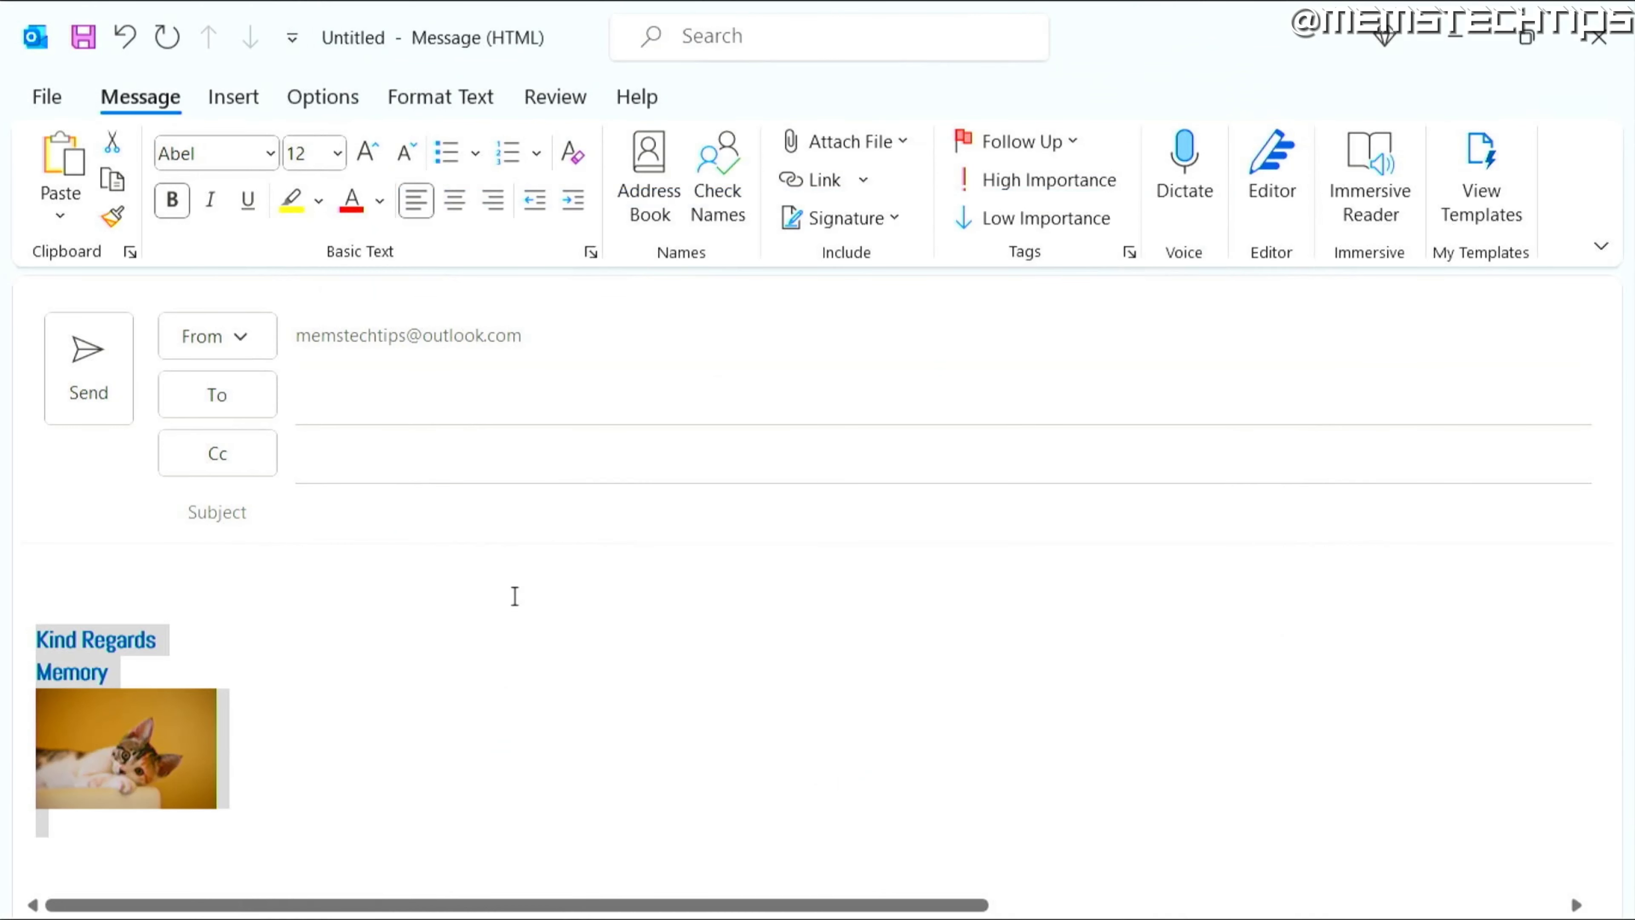
click(1595, 42)
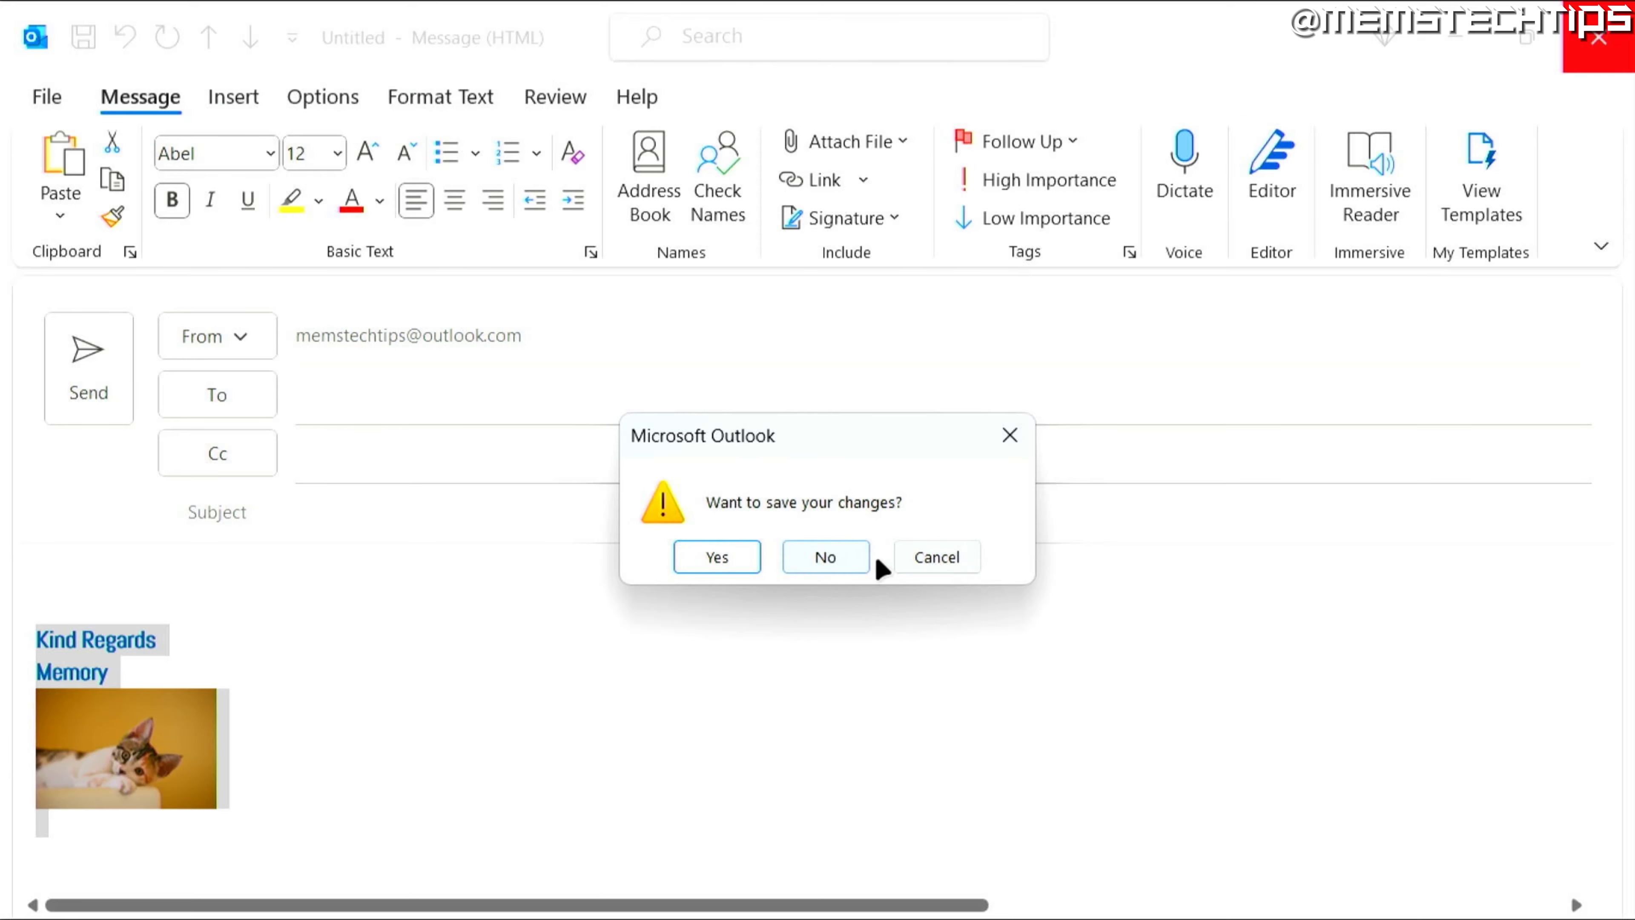
click(850, 558)
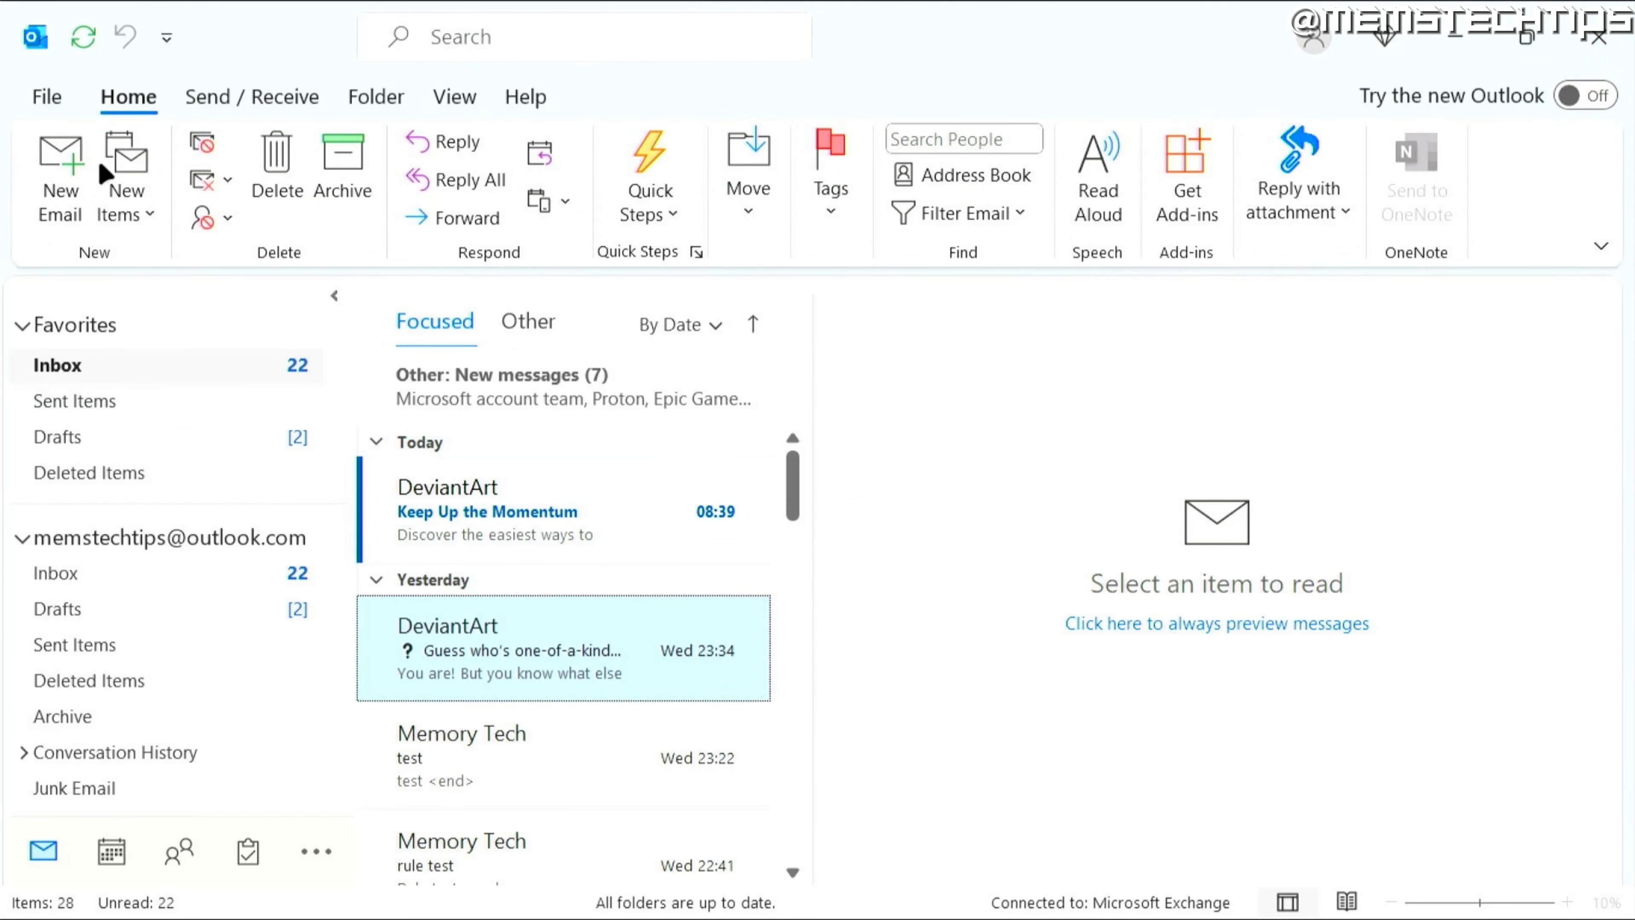